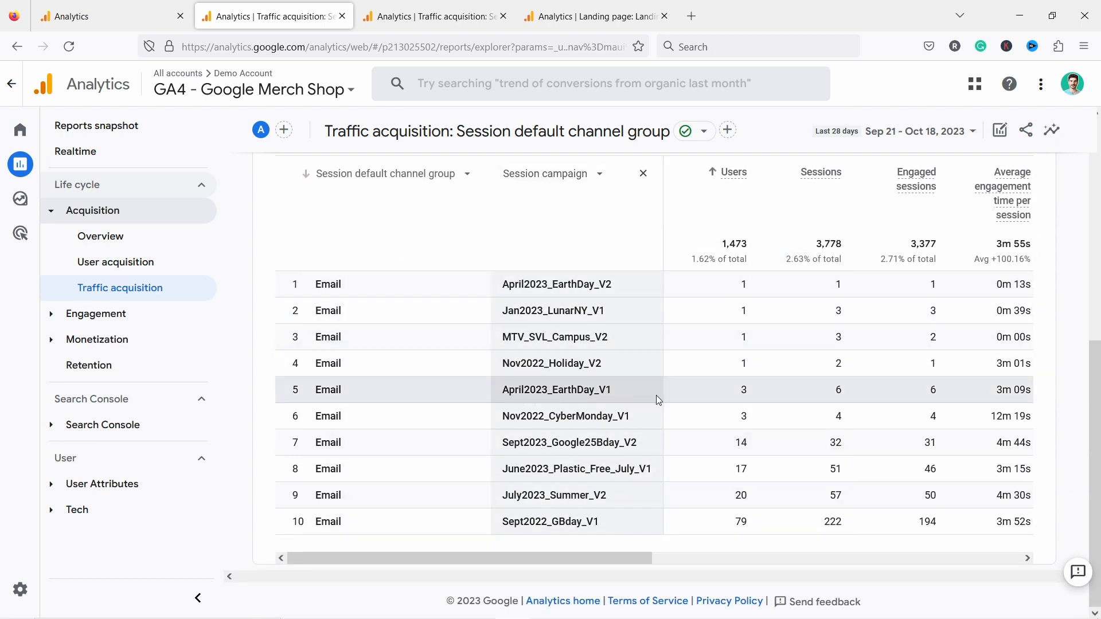
- Sort the Email campaign rows by total revenue in descending order and review their session metrics
{"action": "left_click_drag", "start_coordinate": [642, 559], "coordinate": [1012, 559]}
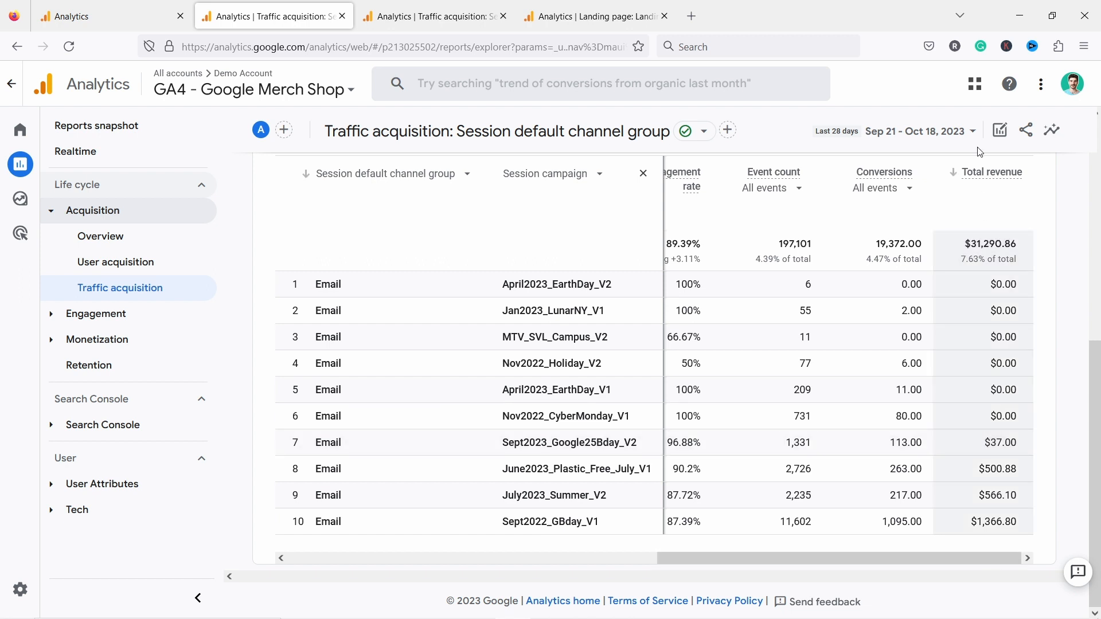
{"action": "left_click", "coordinate": [953, 172]}
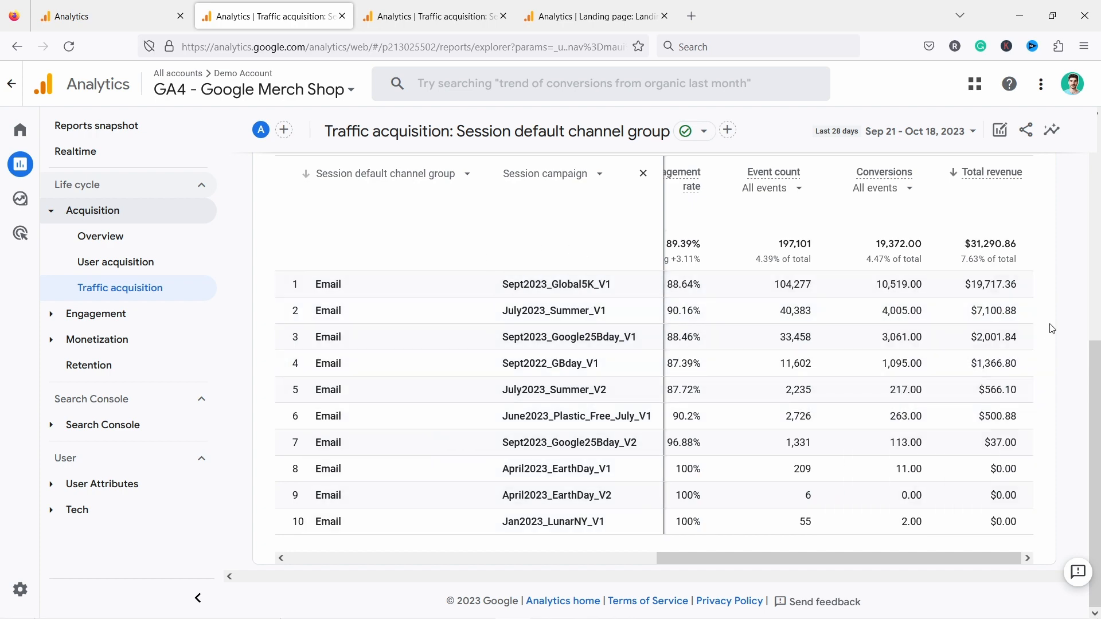
{"action": "left_click_drag", "start_coordinate": [799, 557], "coordinate": [480, 551]}
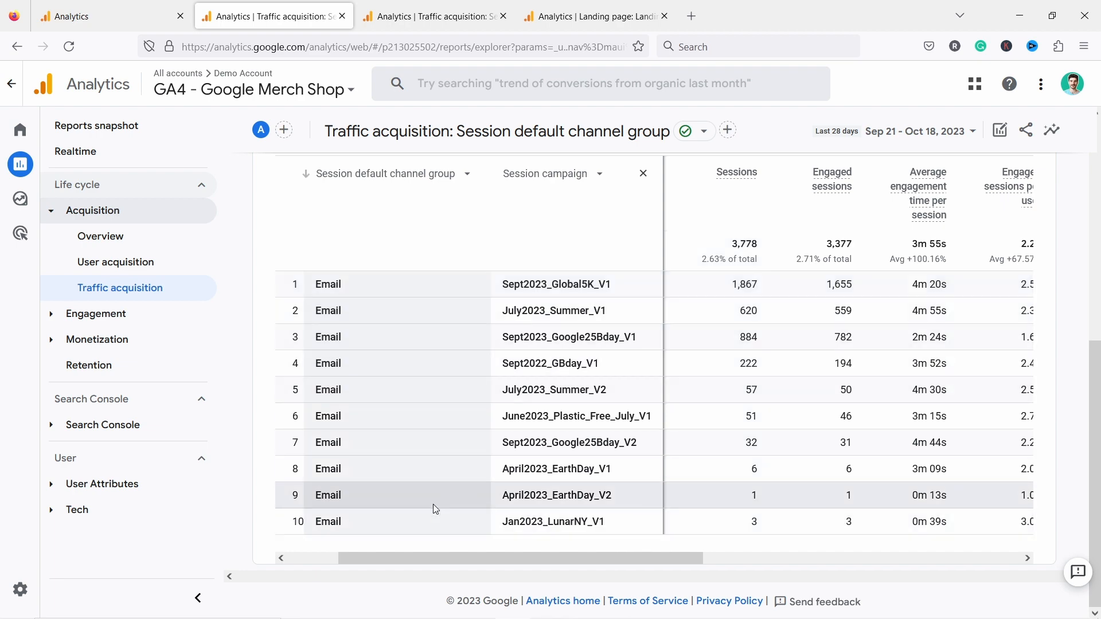
{"action": "scroll", "coordinate": [453, 452], "scroll_direction": "left", "scroll_amount": 5}
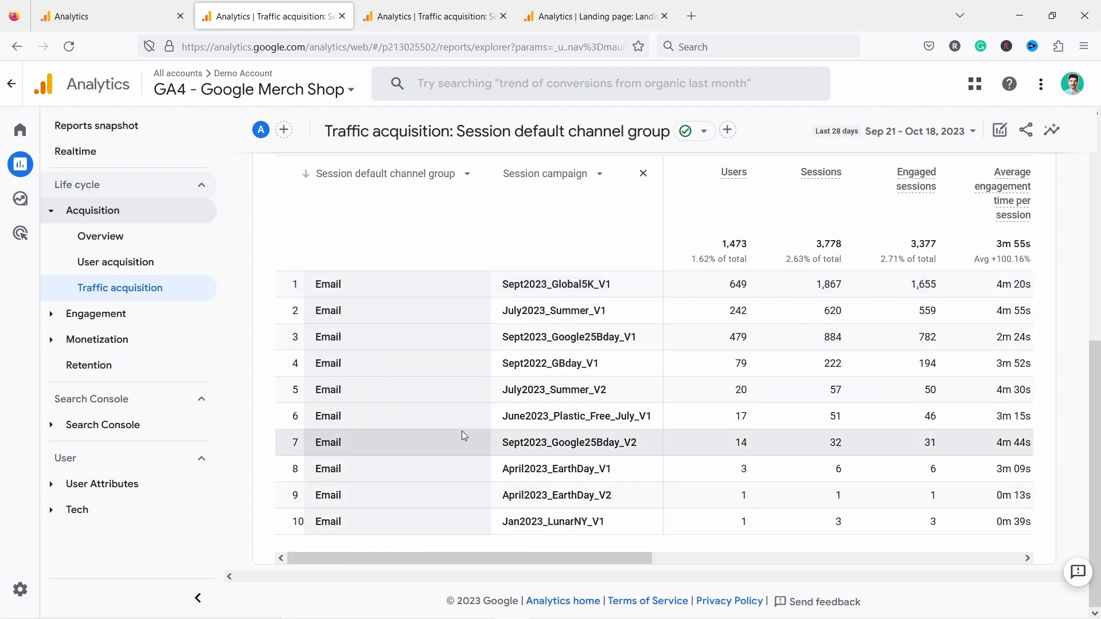
- Filter the acquisition table by "paid" and review the metrics of the paid campaigns
{"action": "scroll", "coordinate": [462, 431], "scroll_direction": "up", "scroll_amount": 5}
{"action": "scroll", "coordinate": [400, 504], "scroll_direction": "down", "scroll_amount": 3}
{"action": "left_click_drag", "start_coordinate": [324, 271], "coordinate": [263, 266]}
{"action": "type", "text": "paid"}
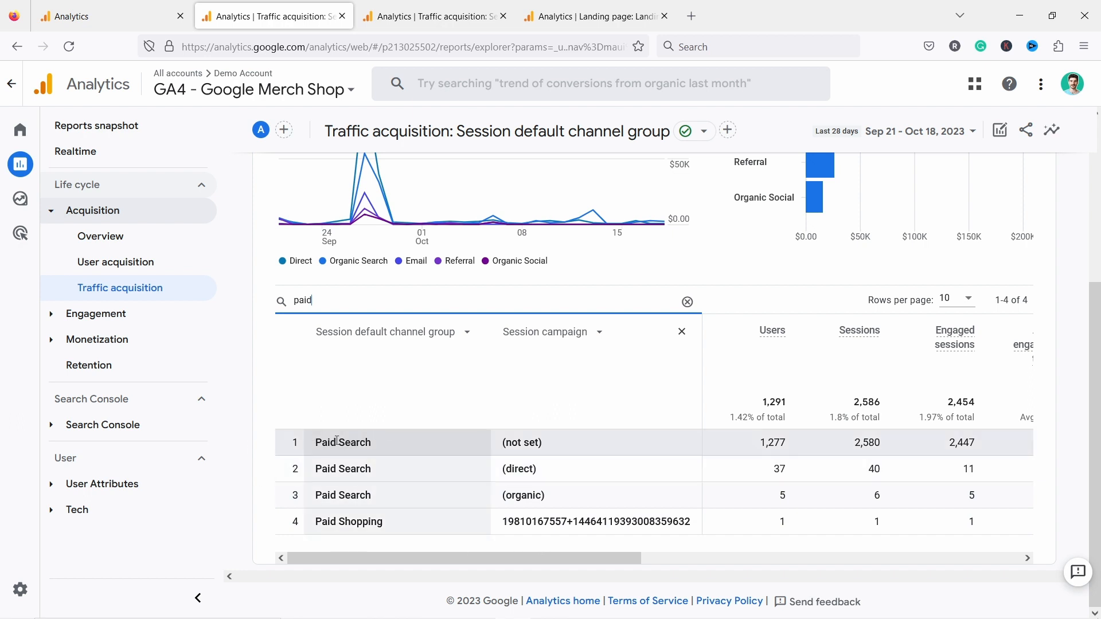
{"action": "left_click_drag", "start_coordinate": [531, 556], "coordinate": [553, 563]}
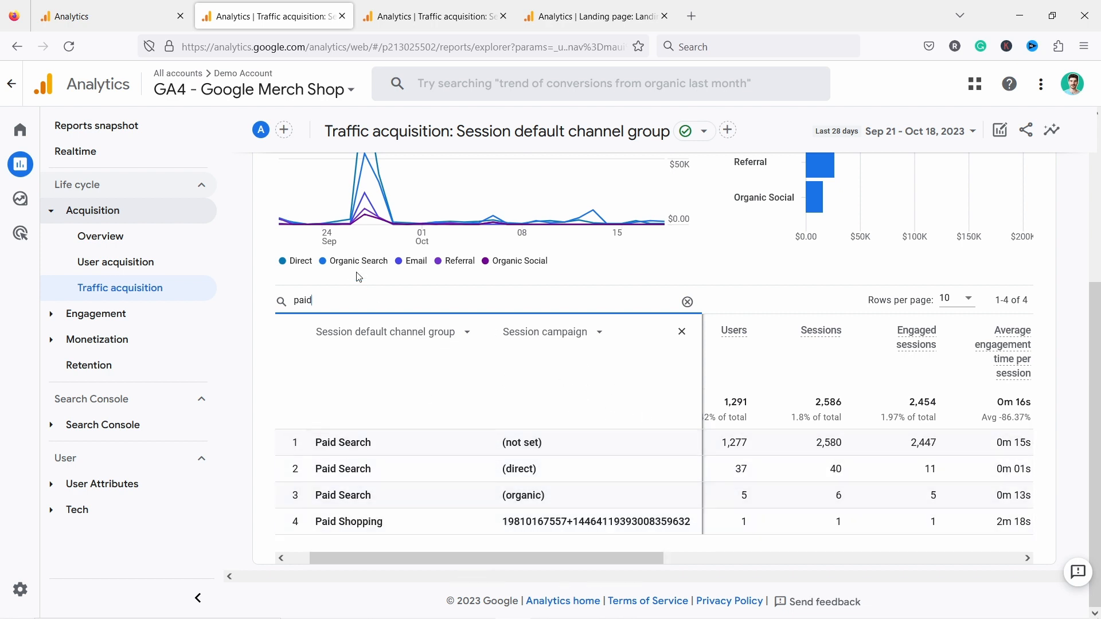
- Replace the table's search term with "affiliate" to look for affiliate traffic
{"action": "left_click_drag", "start_coordinate": [330, 301], "coordinate": [247, 297]}
{"action": "type", "text": "affiliate"}
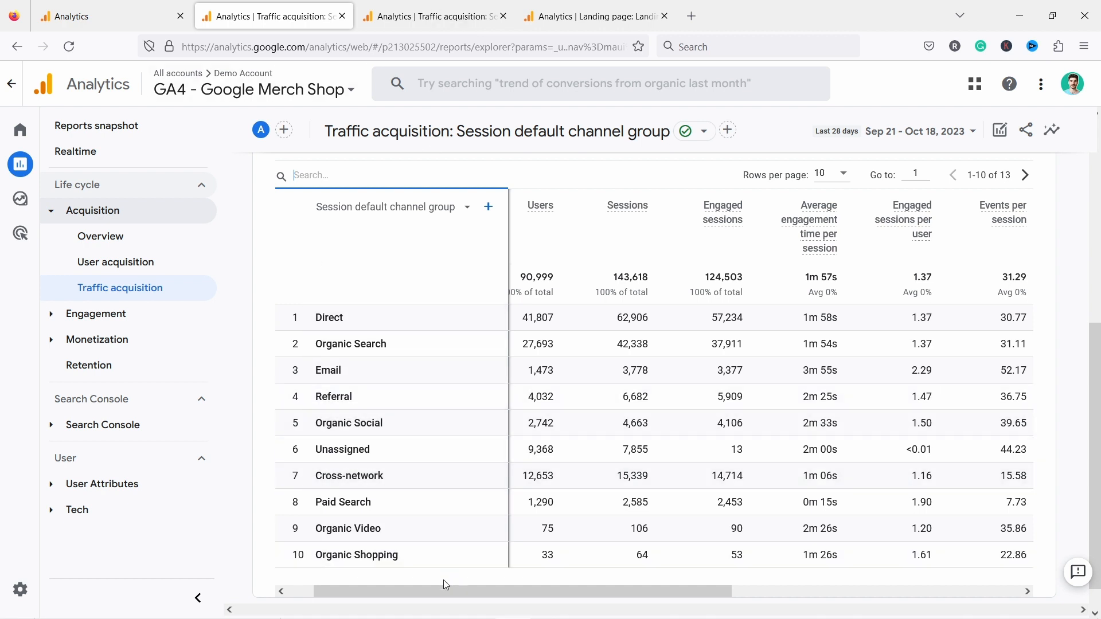
- Examine conversions and total revenue across the default channel groups, collapsing the report navigation for more room
{"action": "left_click_drag", "start_coordinate": [434, 591], "coordinate": [735, 579]}
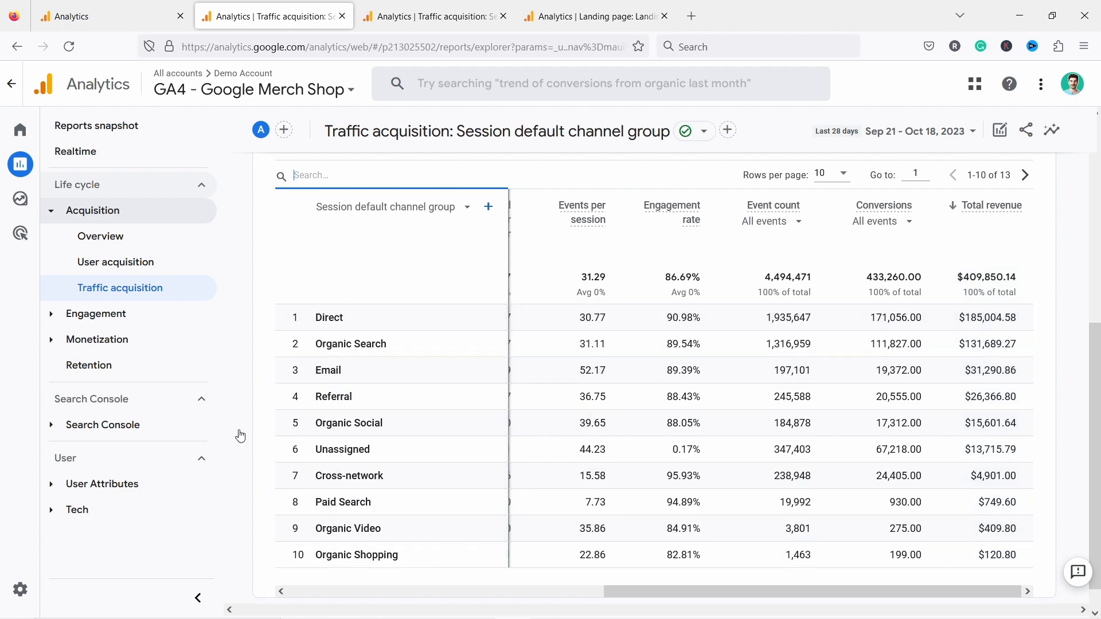
{"action": "left_click", "coordinate": [199, 598]}
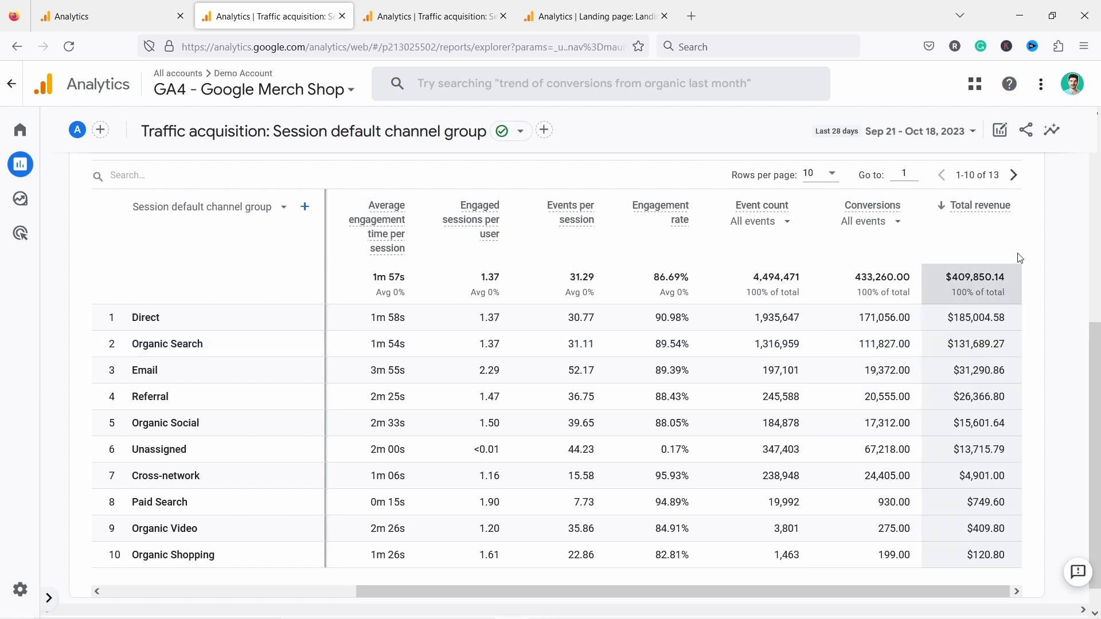
{"action": "mouse_move", "coordinate": [981, 206]}
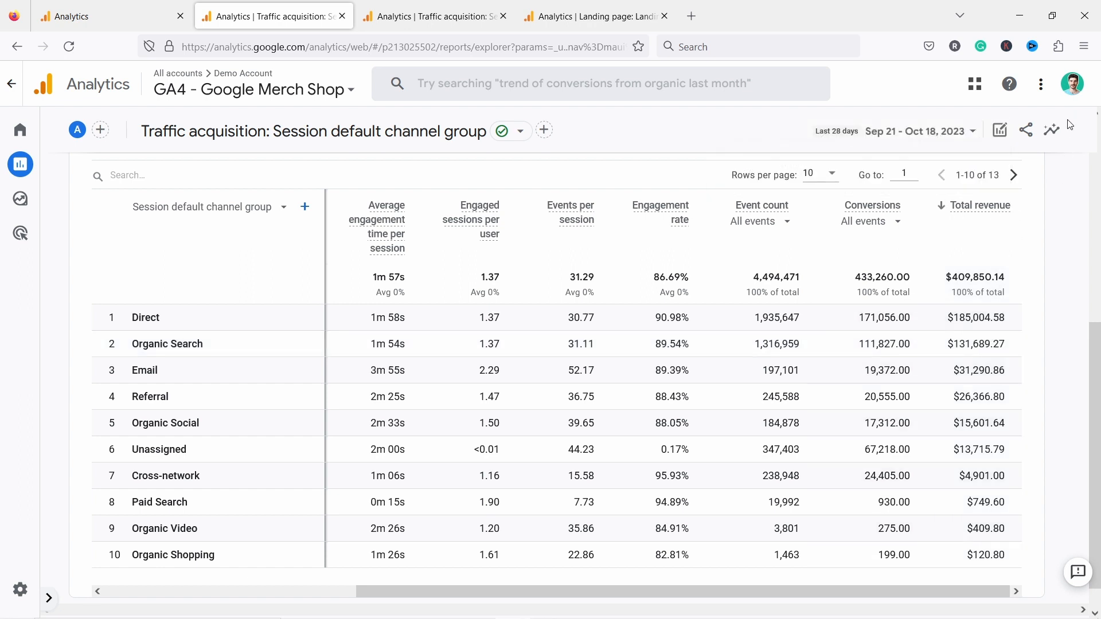
- Customize the punchsalad - GA4 traffic acquisition report by adding the Session conversion rate metric and applying it
{"action": "left_click", "coordinate": [412, 19]}
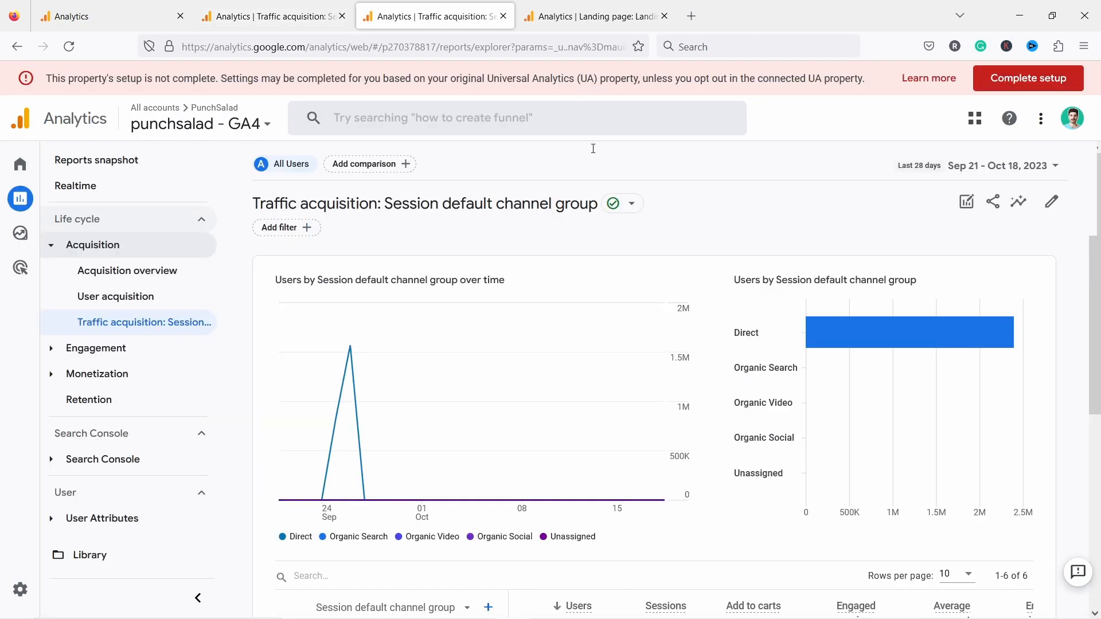
{"action": "left_click", "coordinate": [1053, 204]}
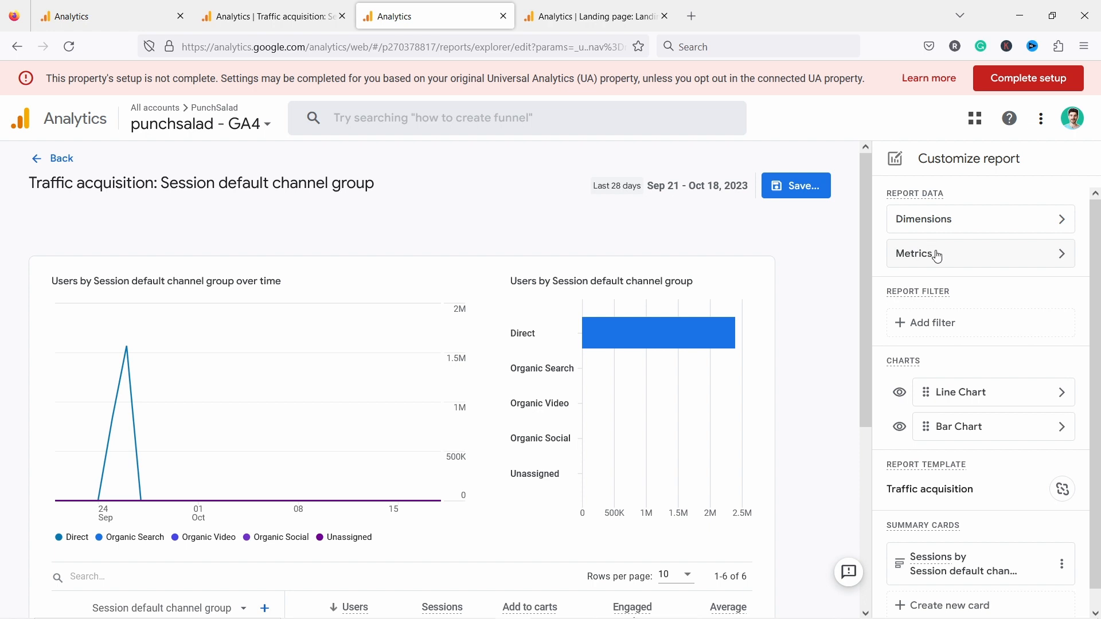
{"action": "left_click", "coordinate": [938, 256]}
{"action": "scroll", "coordinate": [974, 401], "scroll_direction": "down", "scroll_amount": 3}
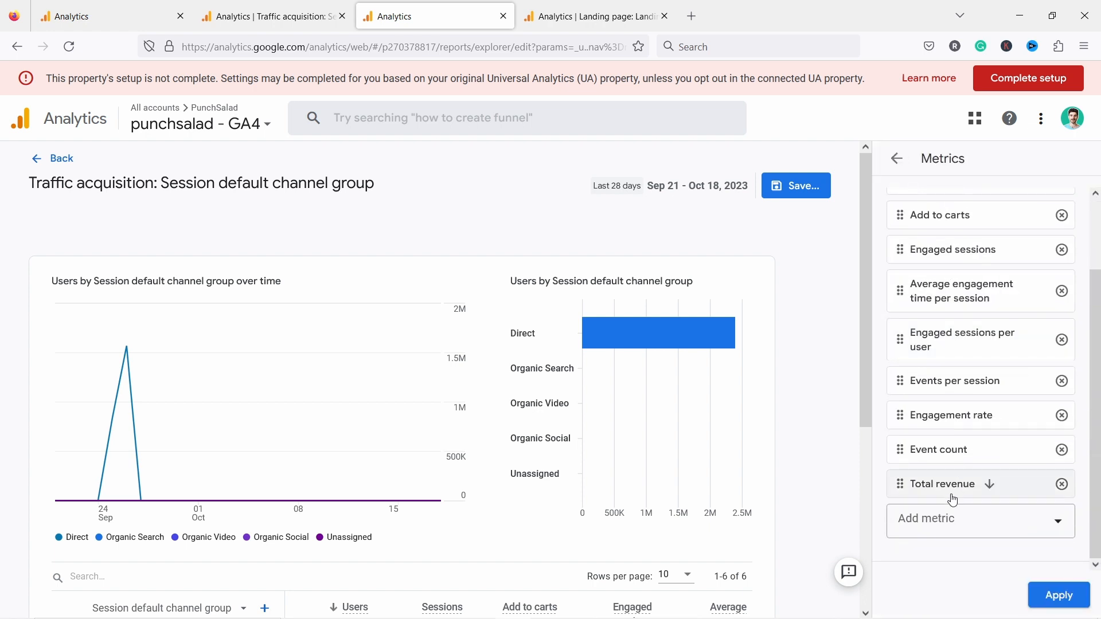
{"action": "left_click", "coordinate": [940, 525]}
{"action": "type", "text": "conversion"}
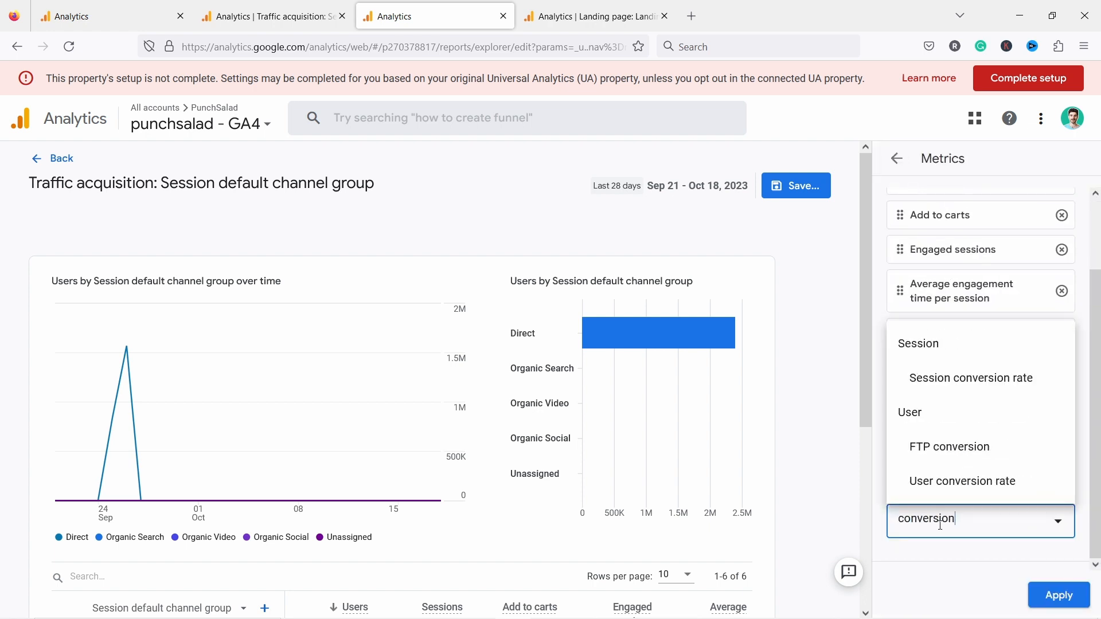
{"action": "left_click", "coordinate": [949, 383]}
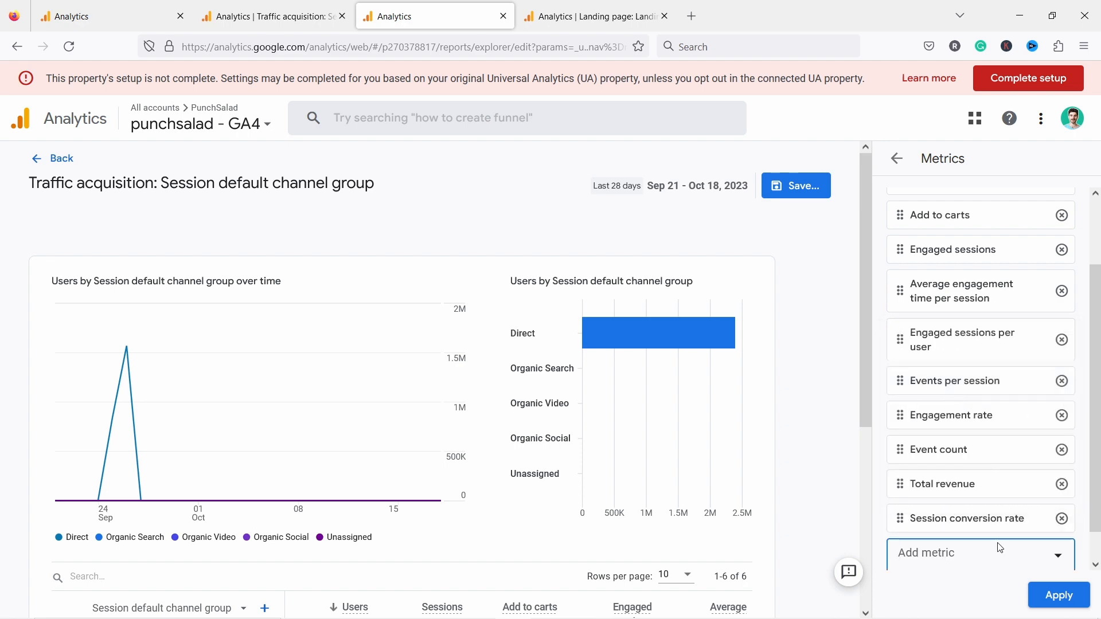
{"action": "scroll", "coordinate": [803, 291], "scroll_direction": "down", "scroll_amount": 5}
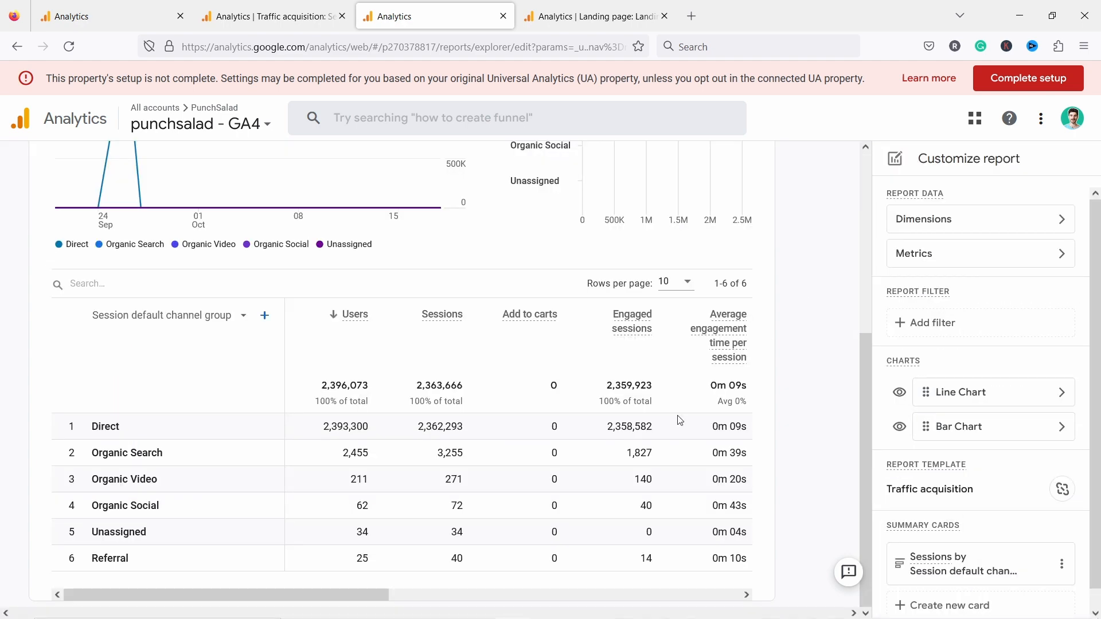
- Restrict the Session conversion rate column to the purchase event
{"action": "left_click_drag", "start_coordinate": [373, 590], "coordinate": [723, 591]}
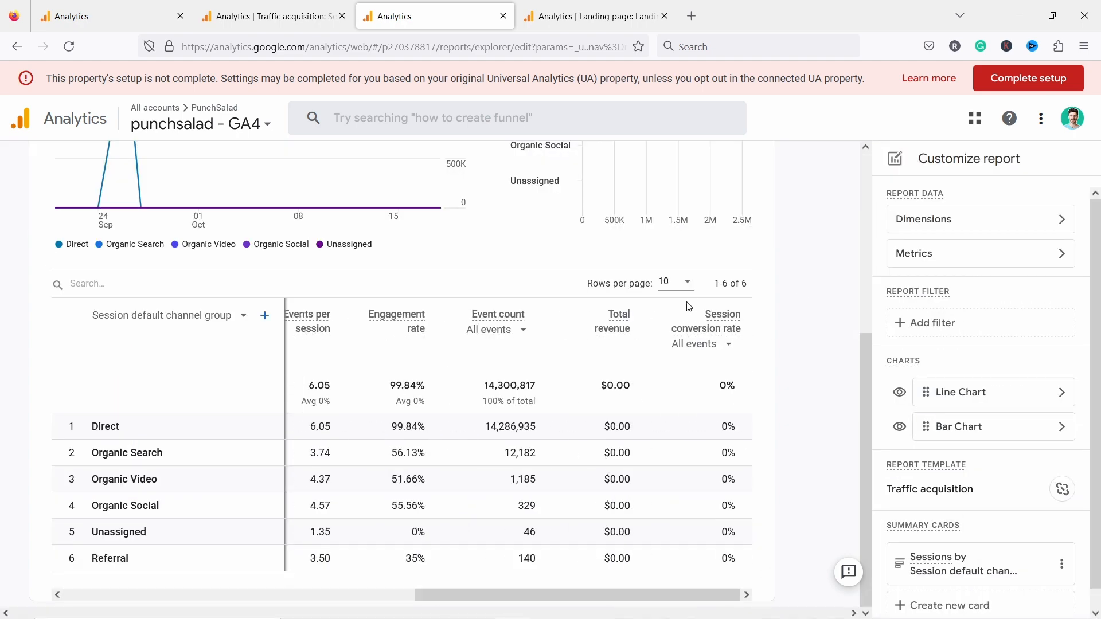
{"action": "left_click", "coordinate": [707, 343]}
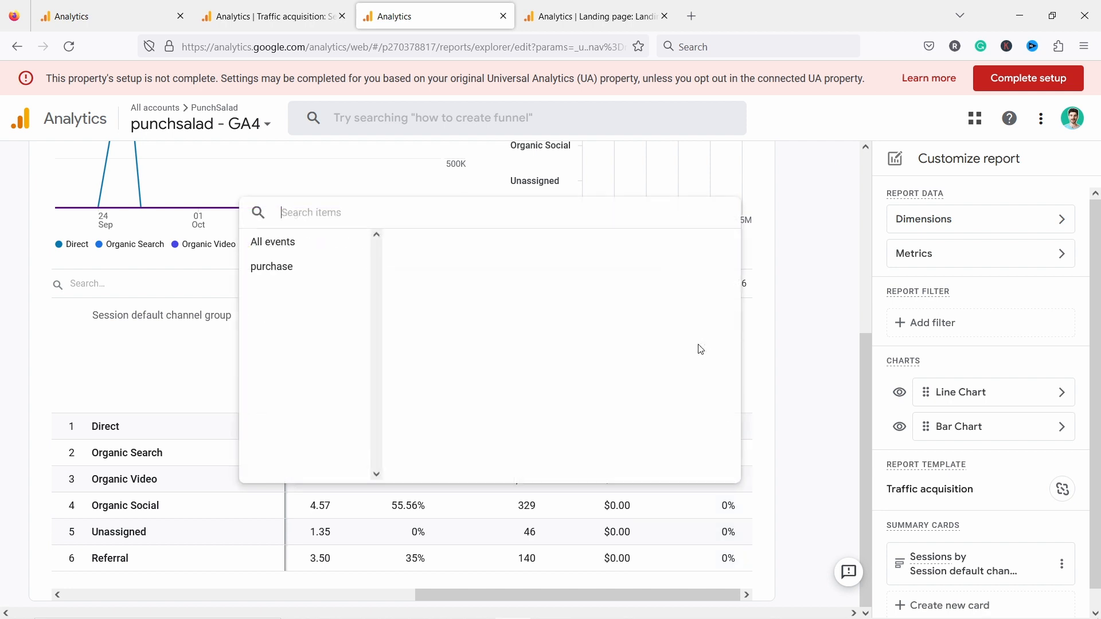
{"action": "left_click", "coordinate": [306, 274]}
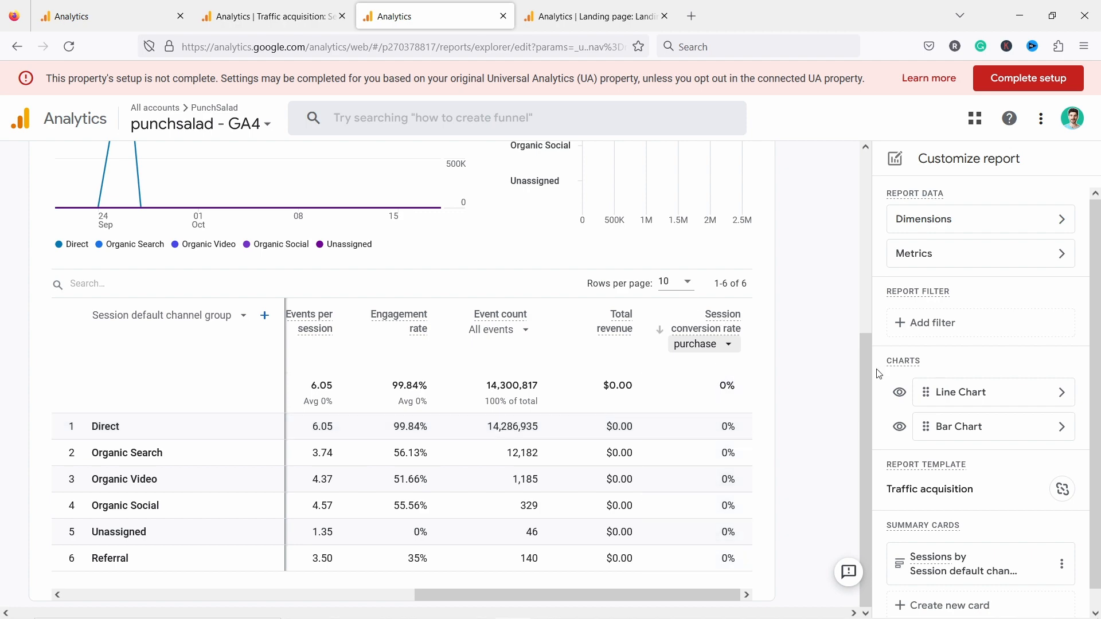
- Compare session conversion rates by channel in the Google Merch Shop exploration, and sessions and conversions in its traffic acquisition report
{"action": "left_click", "coordinate": [240, 17]}
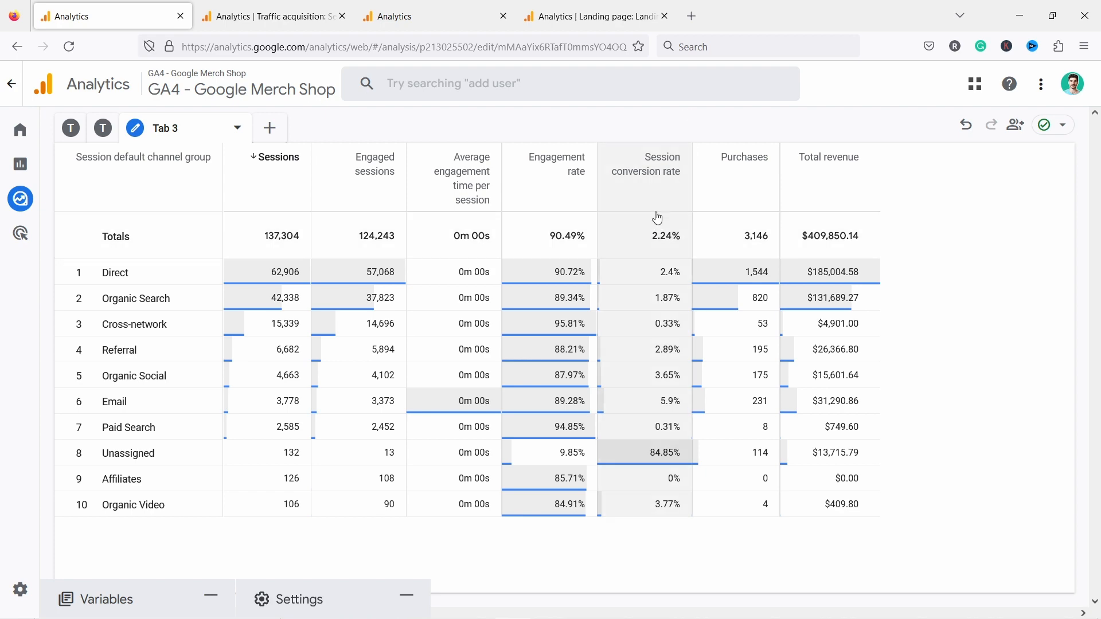
{"action": "mouse_move", "coordinate": [657, 197]}
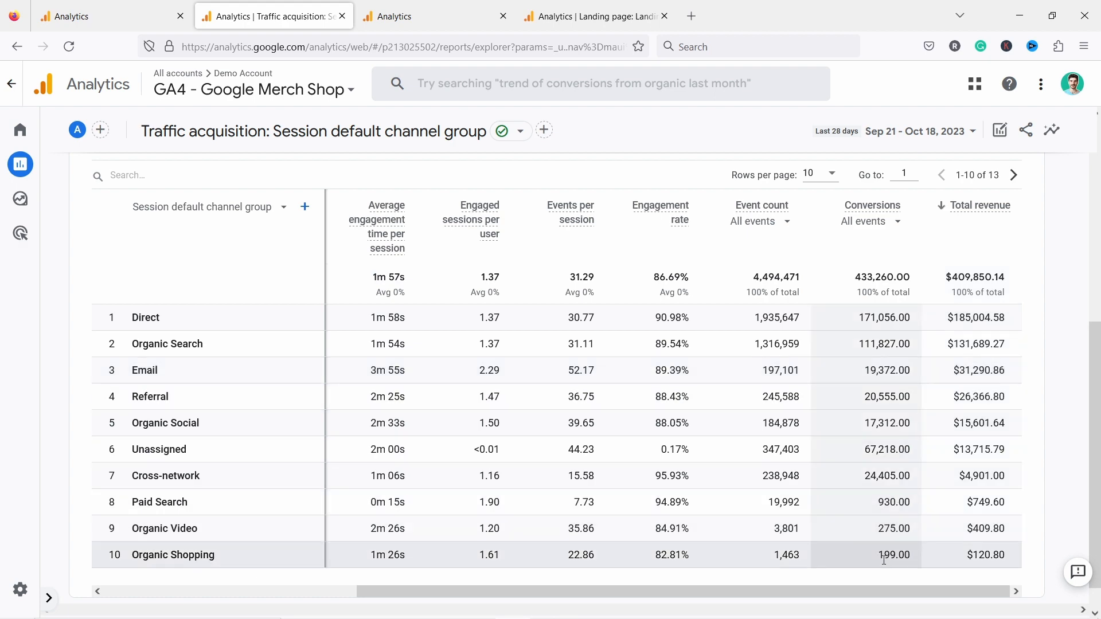
{"action": "left_click_drag", "start_coordinate": [671, 591], "coordinate": [419, 580]}
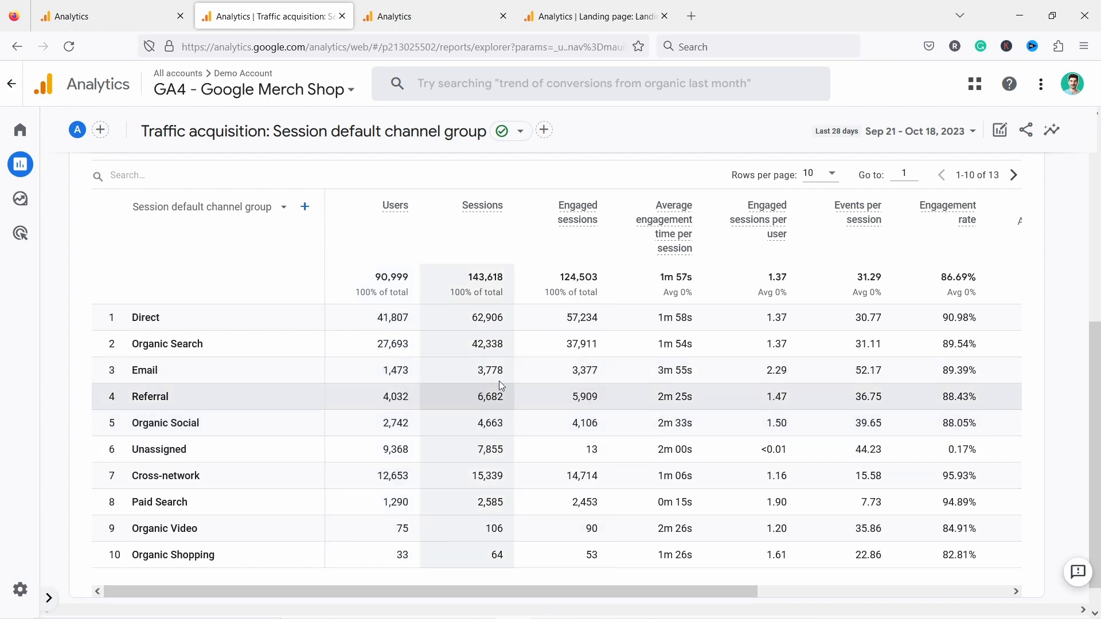
{"action": "left_click_drag", "start_coordinate": [516, 591], "coordinate": [999, 567]}
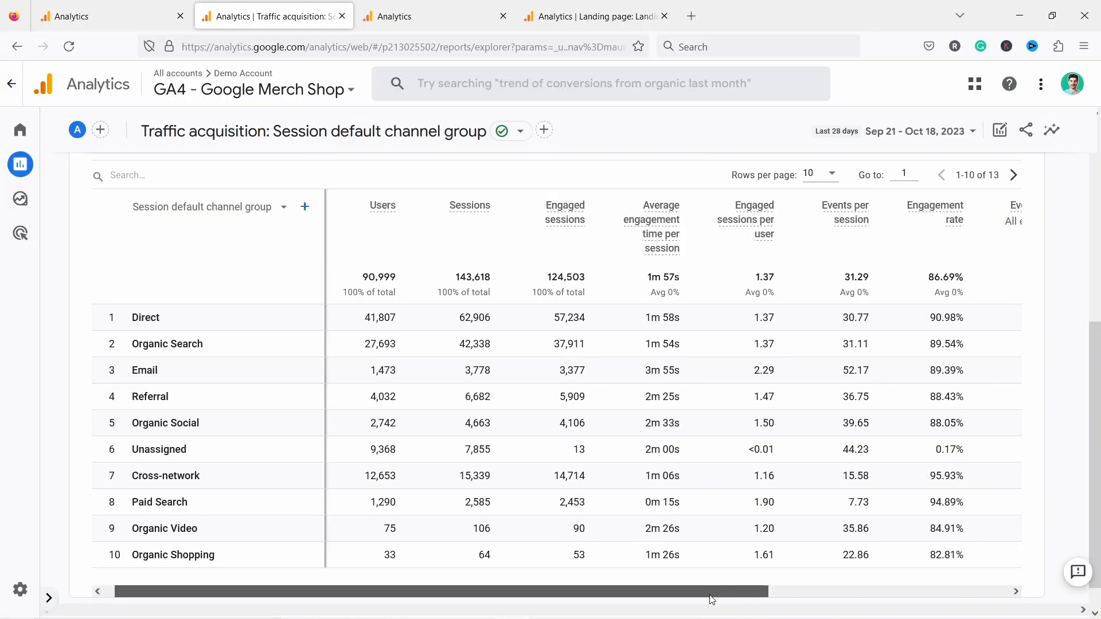
- Examine engagement rate and average engagement time per session by channel, highlighting the Paid Search engagement time
{"action": "left_click_drag", "start_coordinate": [711, 596], "coordinate": [784, 608]}
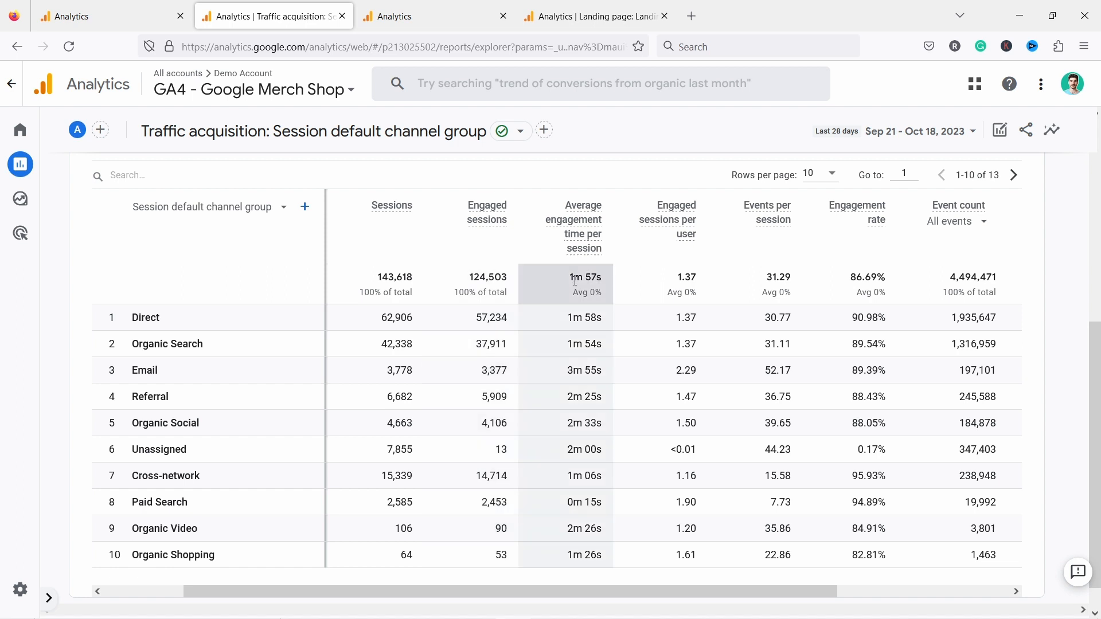
{"action": "triple_click", "coordinate": [585, 502]}
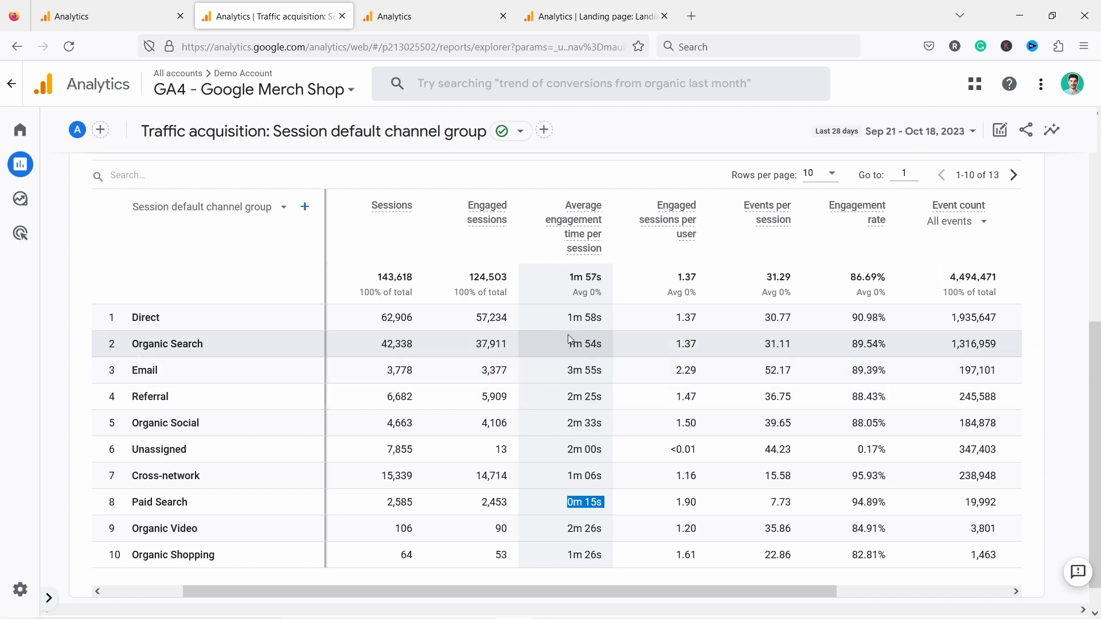
{"action": "left_click_drag", "start_coordinate": [637, 594], "coordinate": [811, 596]}
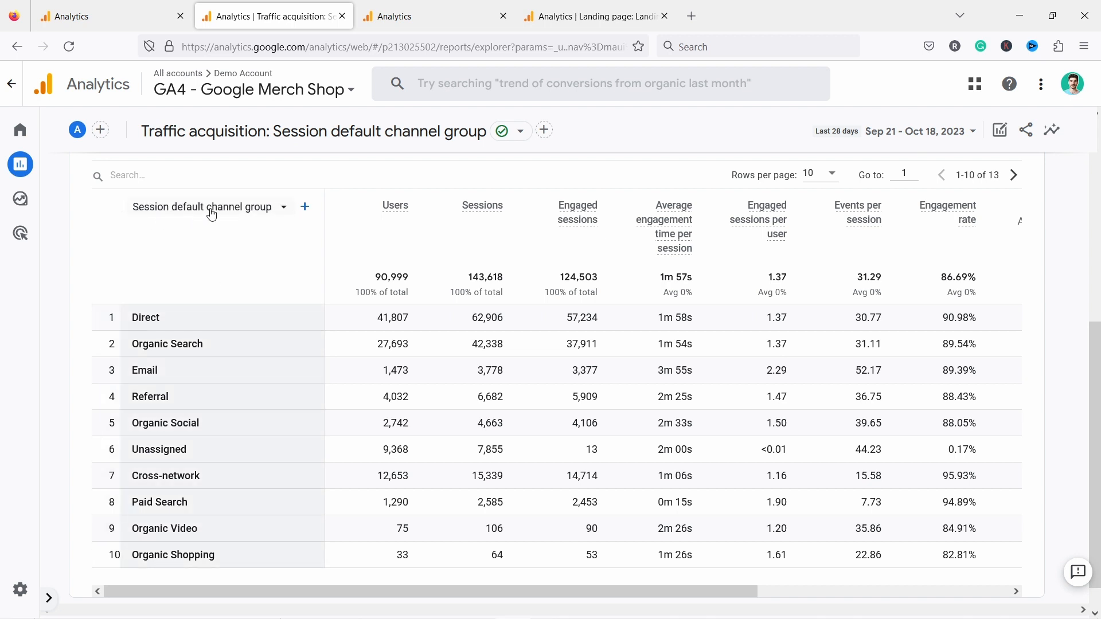
- Filter the channel group table to rows matching "referral"
{"action": "scroll", "coordinate": [193, 311], "scroll_direction": "down", "scroll_amount": 1}
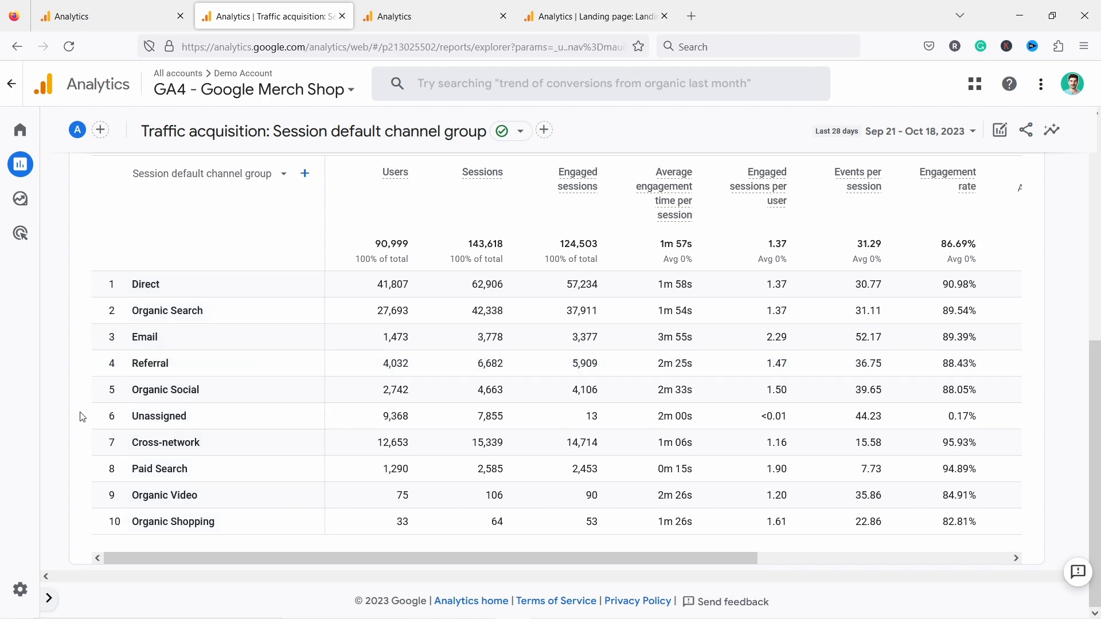
{"action": "scroll", "coordinate": [231, 363], "scroll_direction": "up", "scroll_amount": 3}
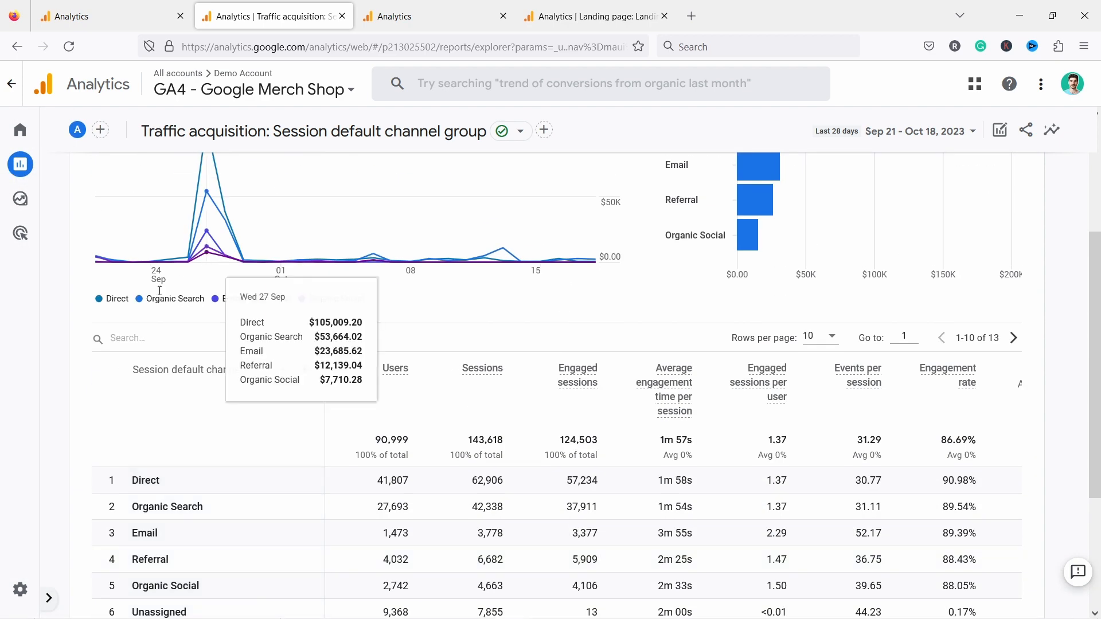
{"action": "left_click", "coordinate": [153, 340]}
{"action": "type", "text": "referral"}
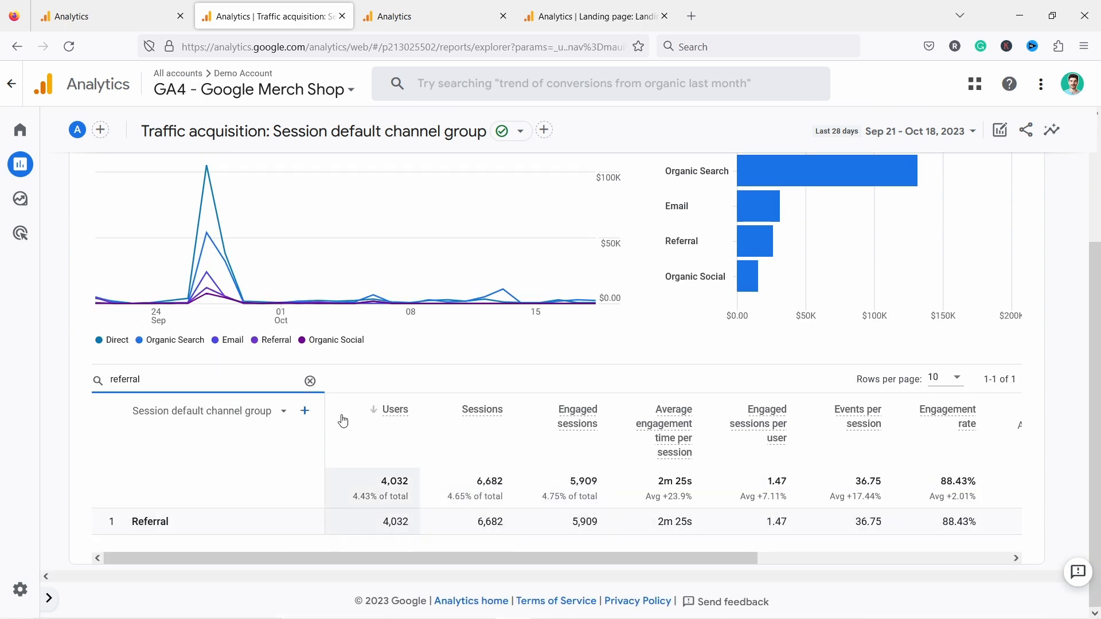
- Add Session source as the secondary dimension of the referral table
{"action": "left_click", "coordinate": [304, 411]}
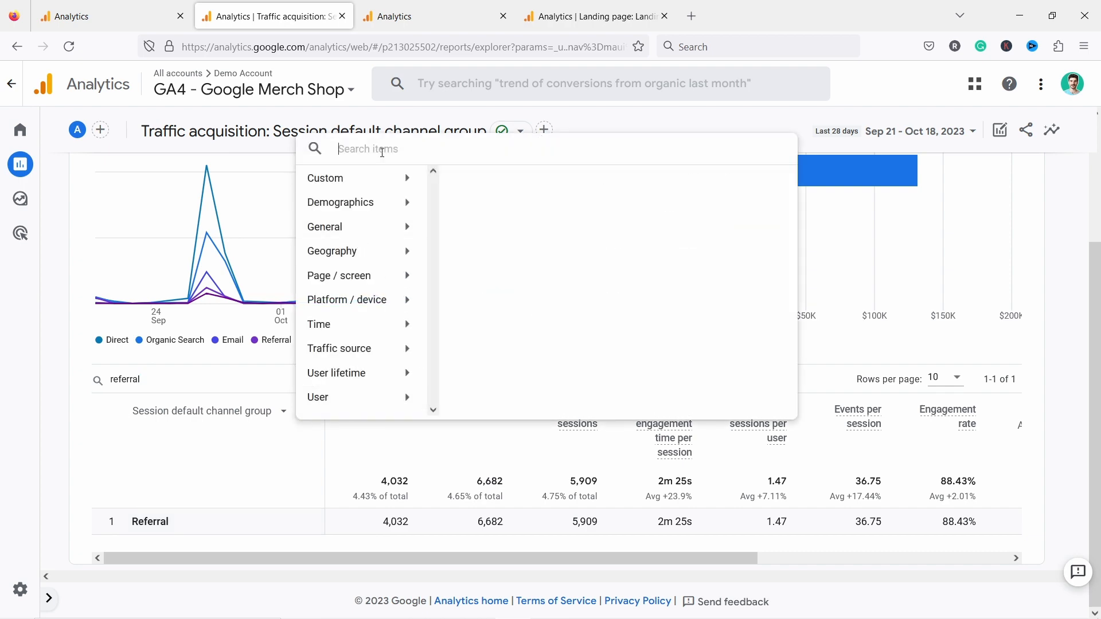
{"action": "type", "text": "source"}
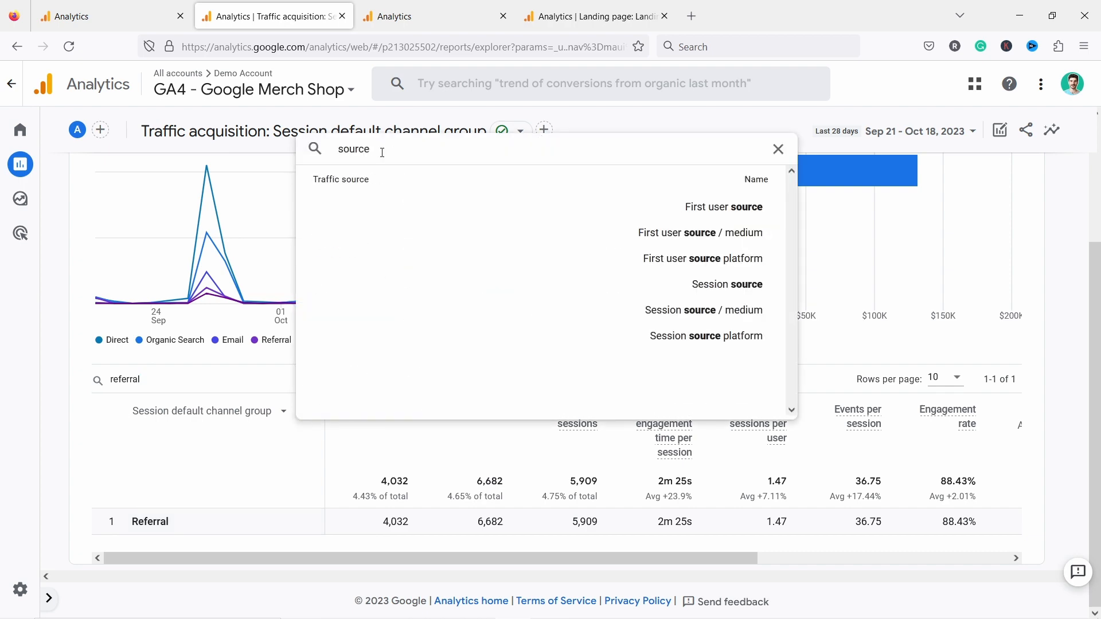
{"action": "left_click", "coordinate": [475, 277]}
- Sort the referral sources by sessions in descending order and review the referring websites
{"action": "scroll", "coordinate": [493, 310], "scroll_direction": "down", "scroll_amount": 2}
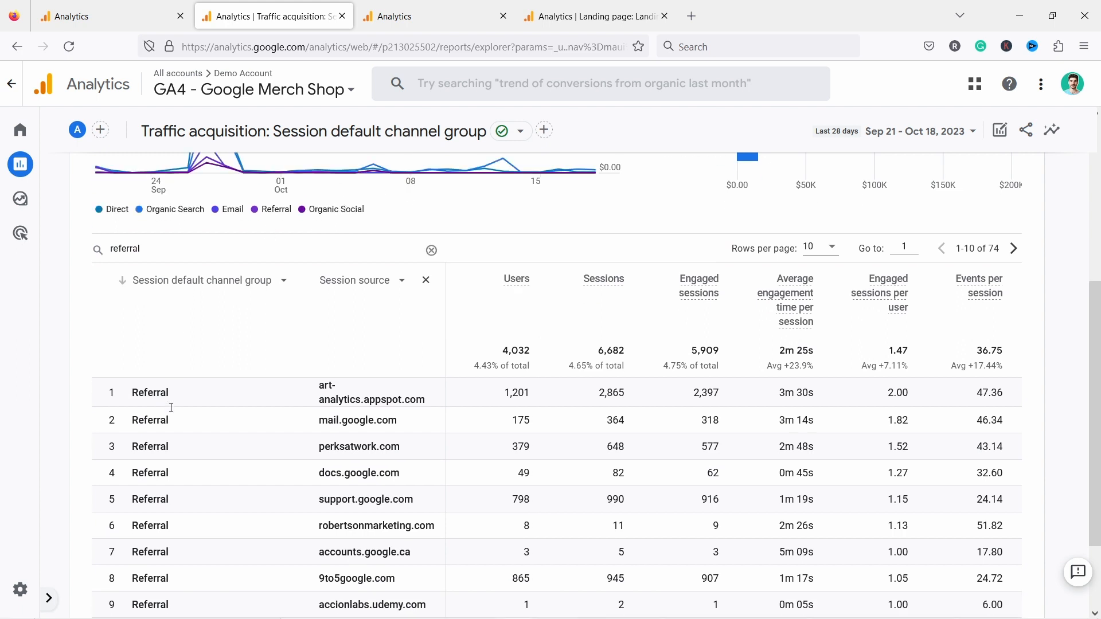
{"action": "left_click", "coordinate": [581, 279]}
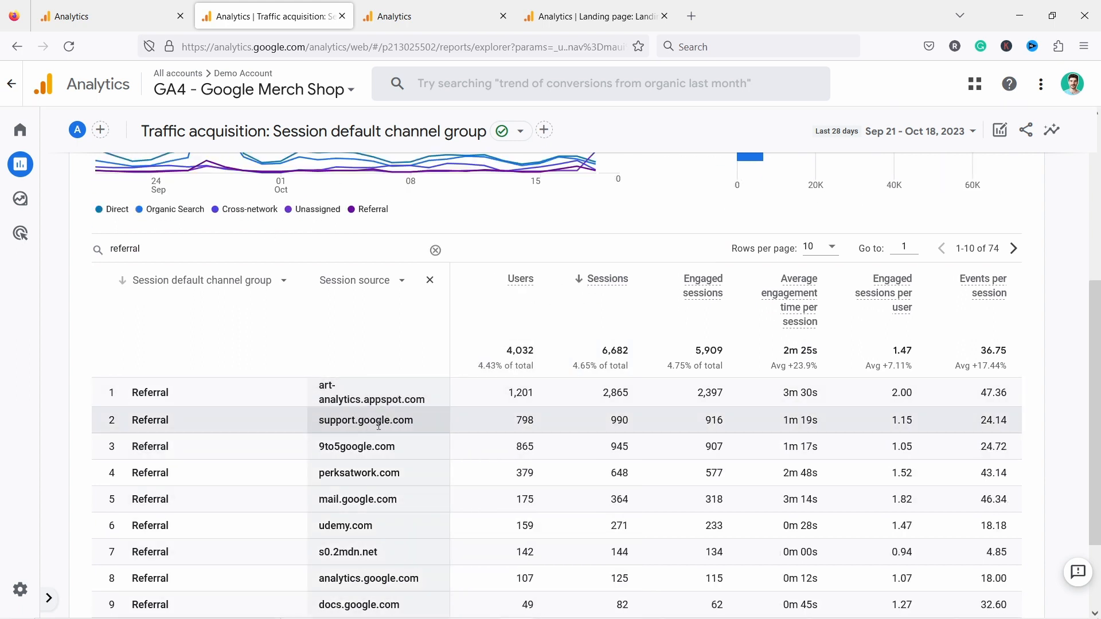
{"action": "scroll", "coordinate": [370, 388], "scroll_direction": "down", "scroll_amount": 1}
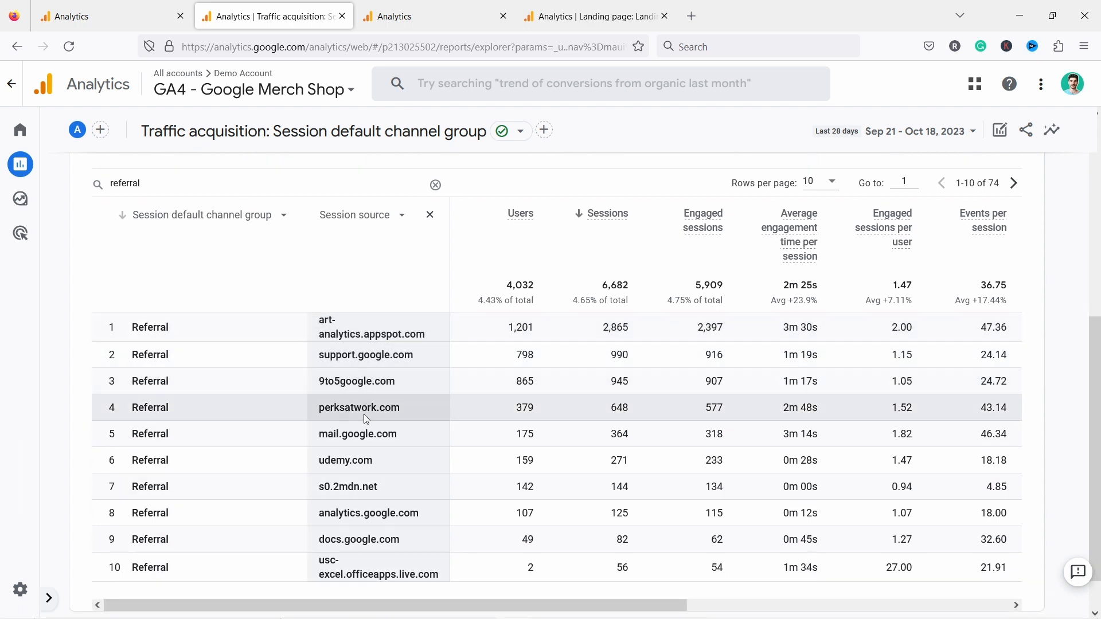
{"action": "scroll", "coordinate": [377, 403], "scroll_direction": "down", "scroll_amount": 1}
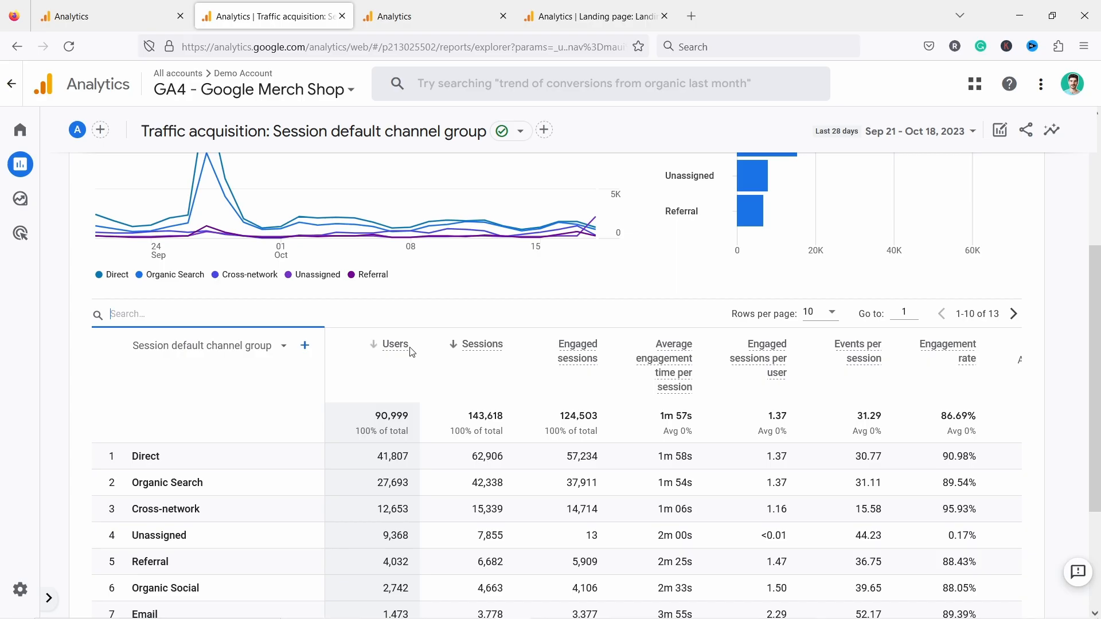
- Filter the channel group table to rows matching "paid search"
{"action": "scroll", "coordinate": [408, 352], "scroll_direction": "down", "scroll_amount": 2}
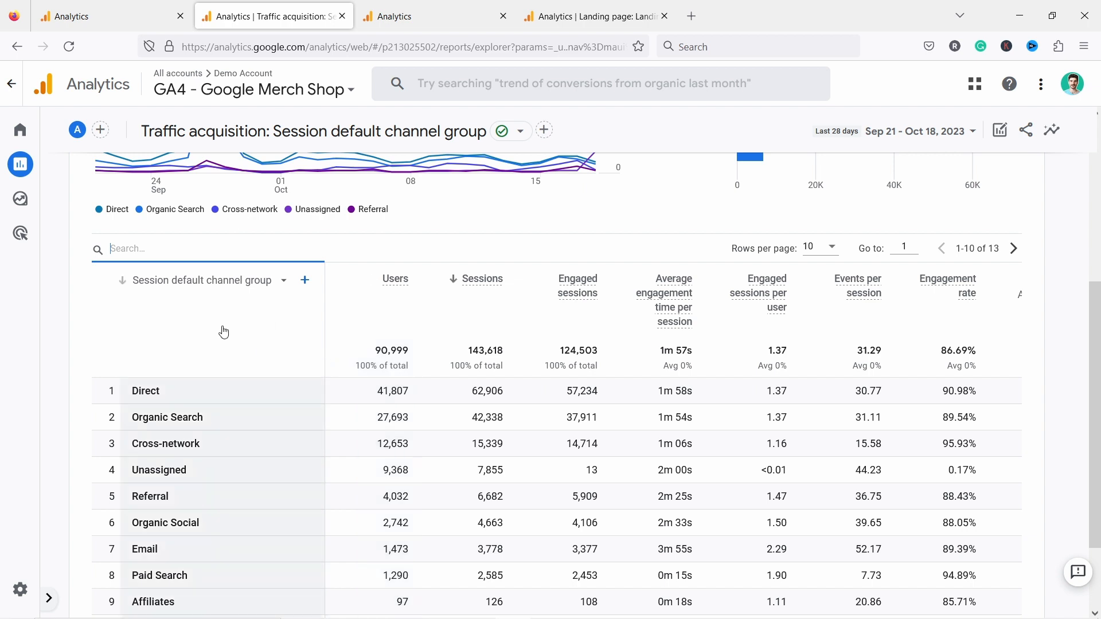
{"action": "scroll", "coordinate": [216, 425], "scroll_direction": "down", "scroll_amount": 2}
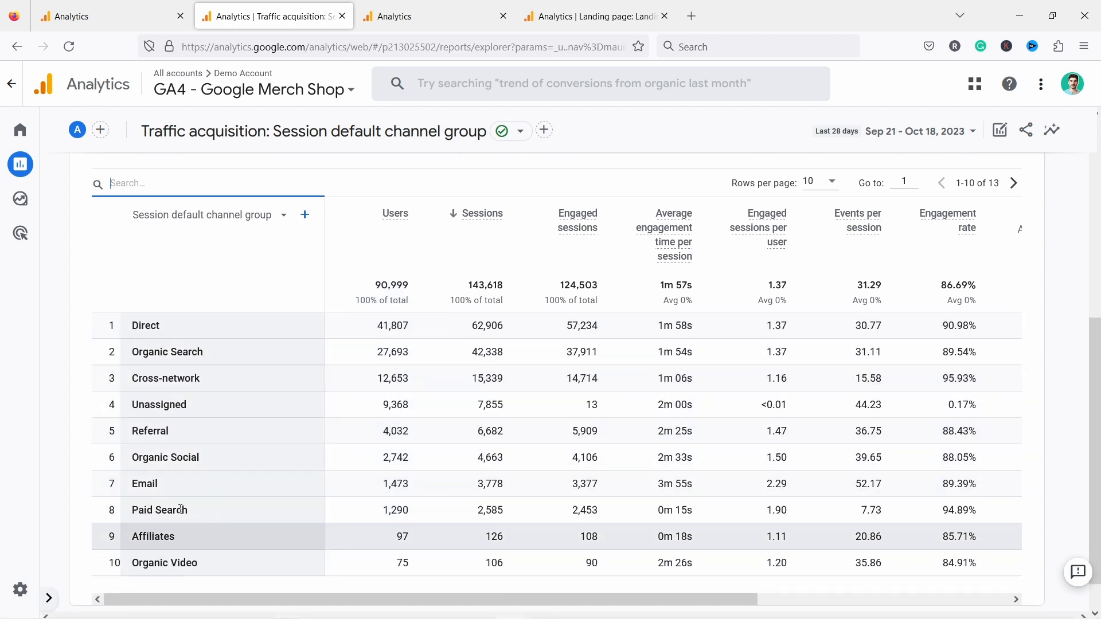
{"action": "left_click_drag", "start_coordinate": [197, 518], "coordinate": [131, 512]}
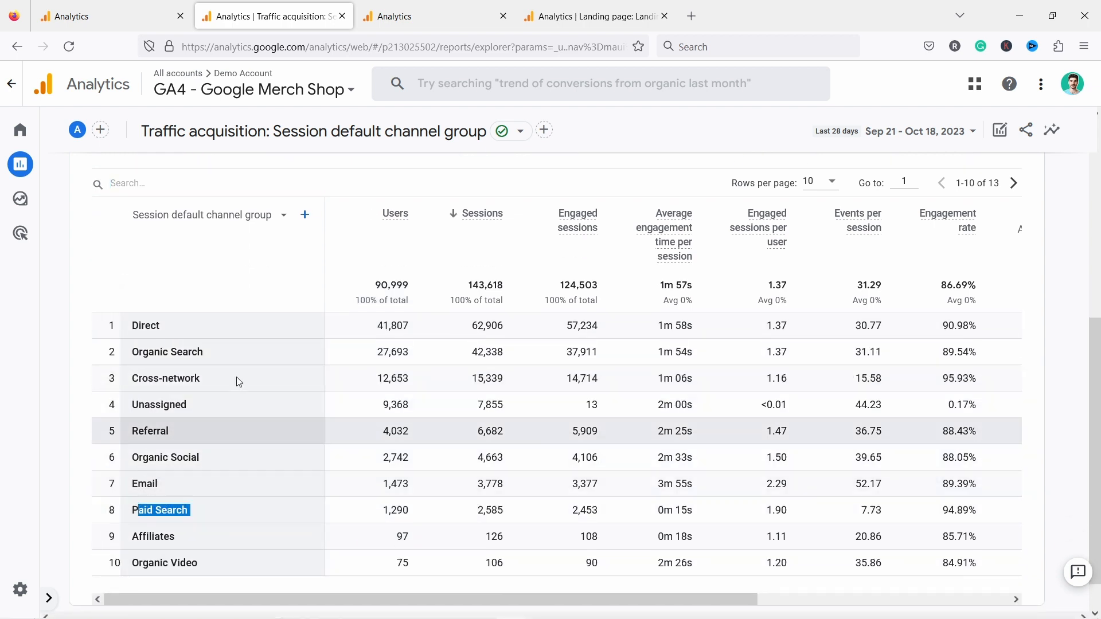
{"action": "left_click", "coordinate": [147, 183]}
{"action": "type", "text": "paid search"}
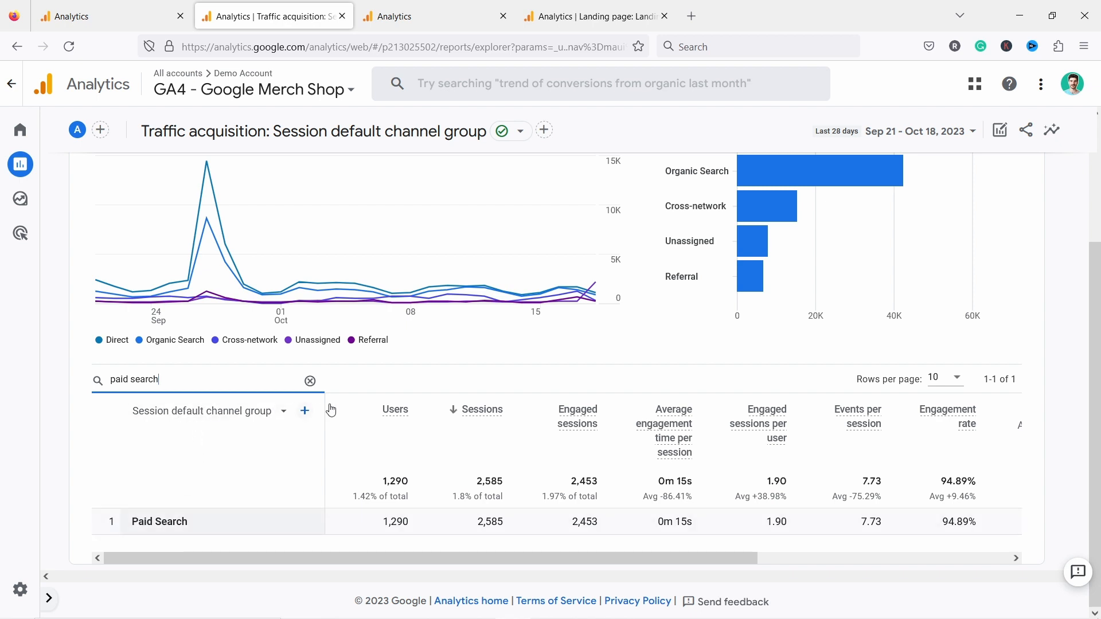
- Add Landing page + query string as the secondary dimension and review the paid search landing pages' engagement, conversions and total revenue
{"action": "left_click", "coordinate": [306, 412]}
{"action": "left_click", "coordinate": [306, 413]}
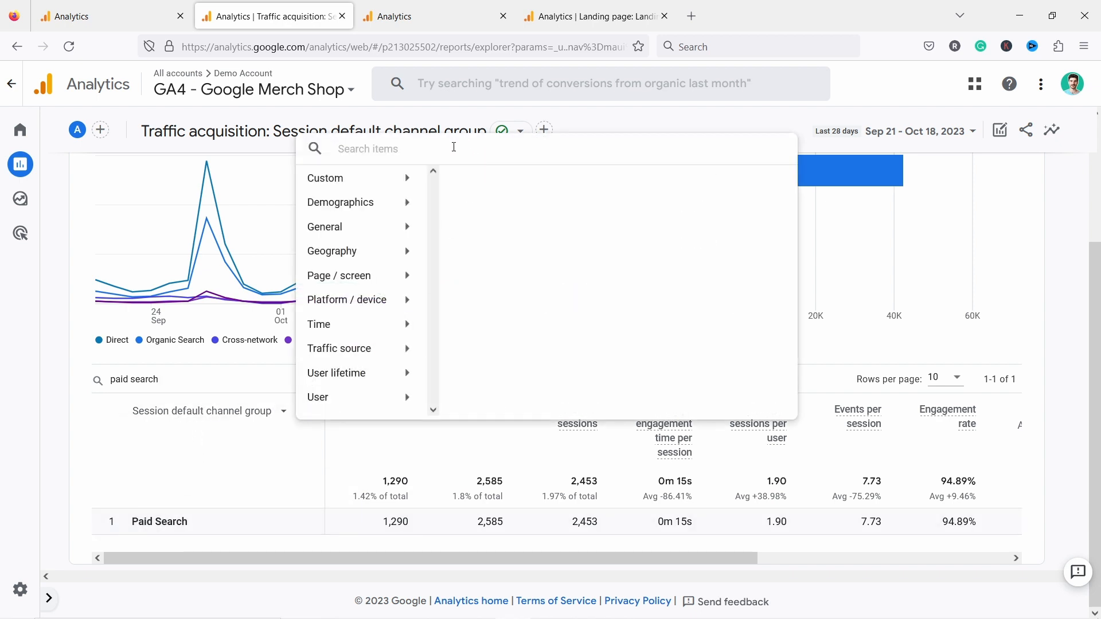
{"action": "type", "text": "landing"}
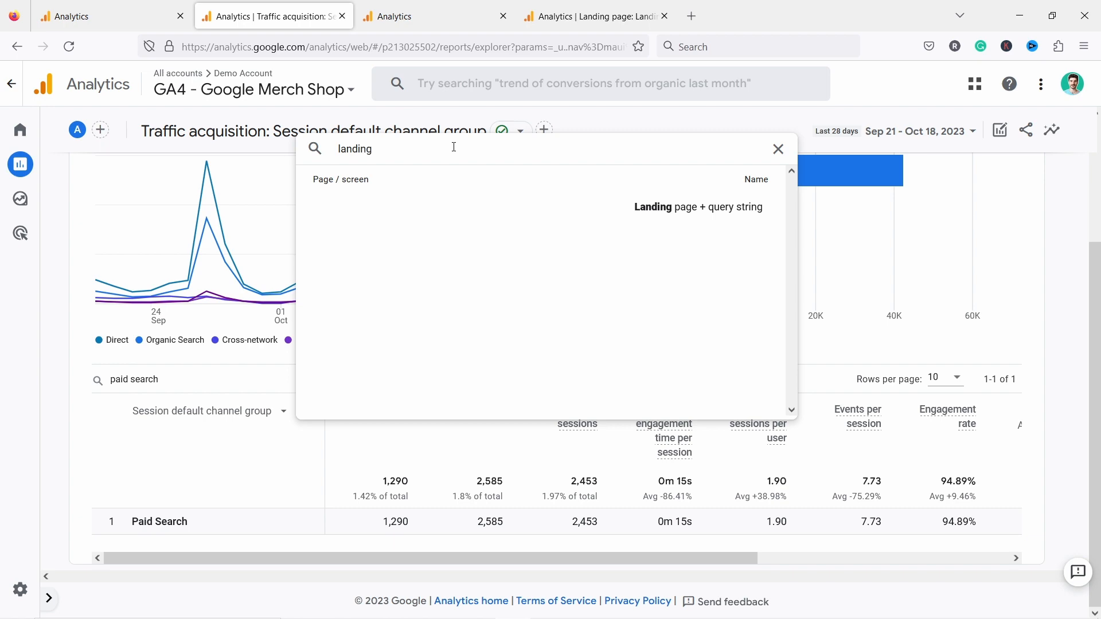
{"action": "left_click", "coordinate": [698, 213]}
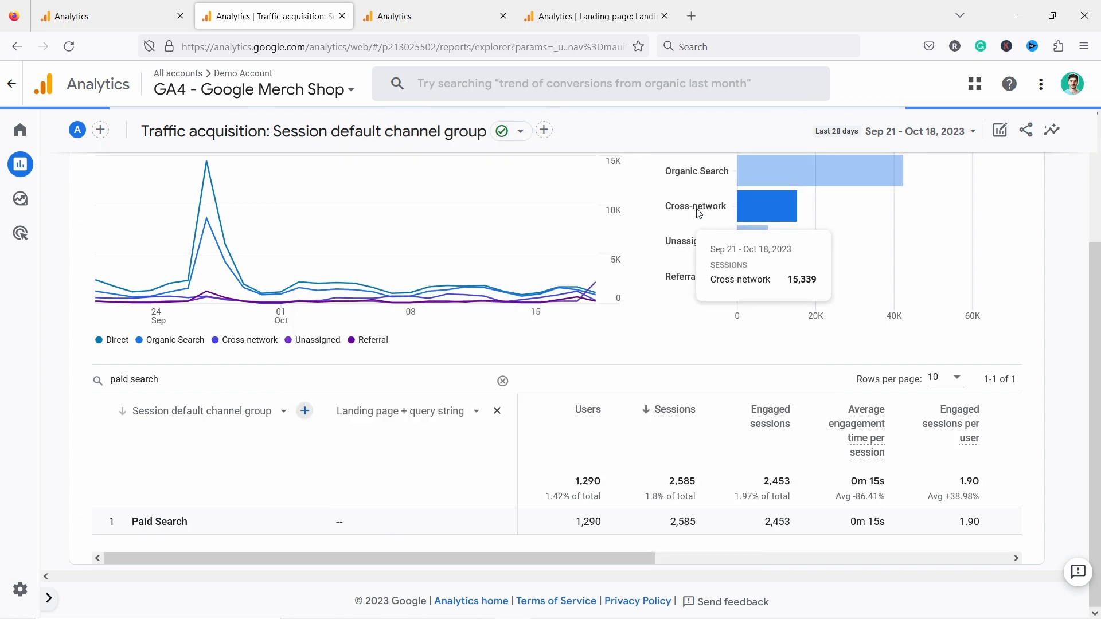
{"action": "scroll", "coordinate": [497, 217], "scroll_direction": "down", "scroll_amount": 3}
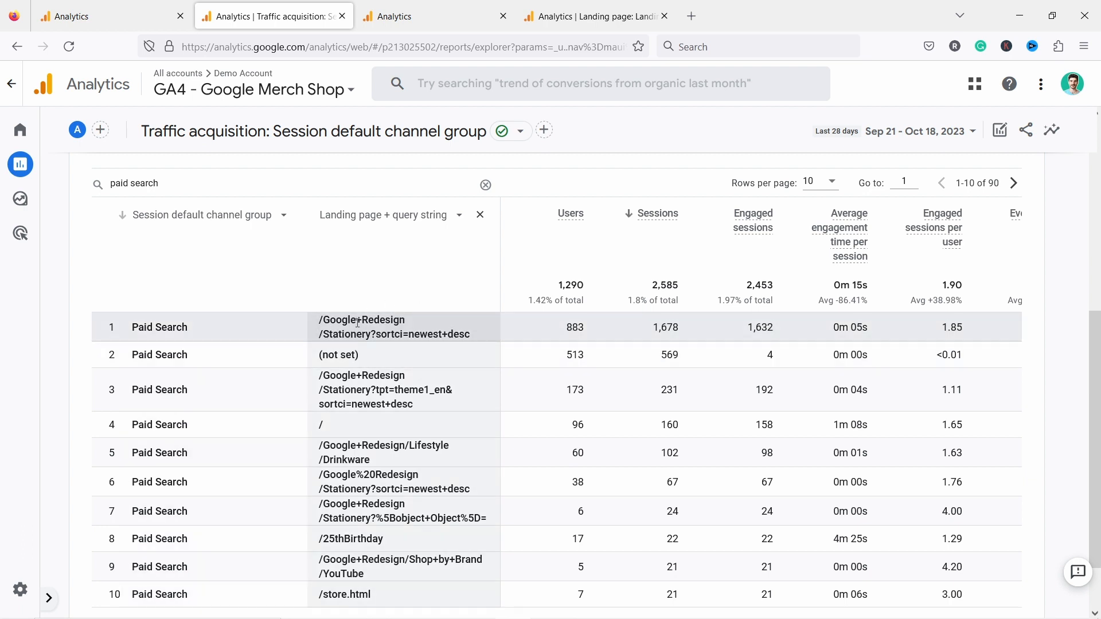
{"action": "scroll", "coordinate": [362, 350], "scroll_direction": "down", "scroll_amount": 2}
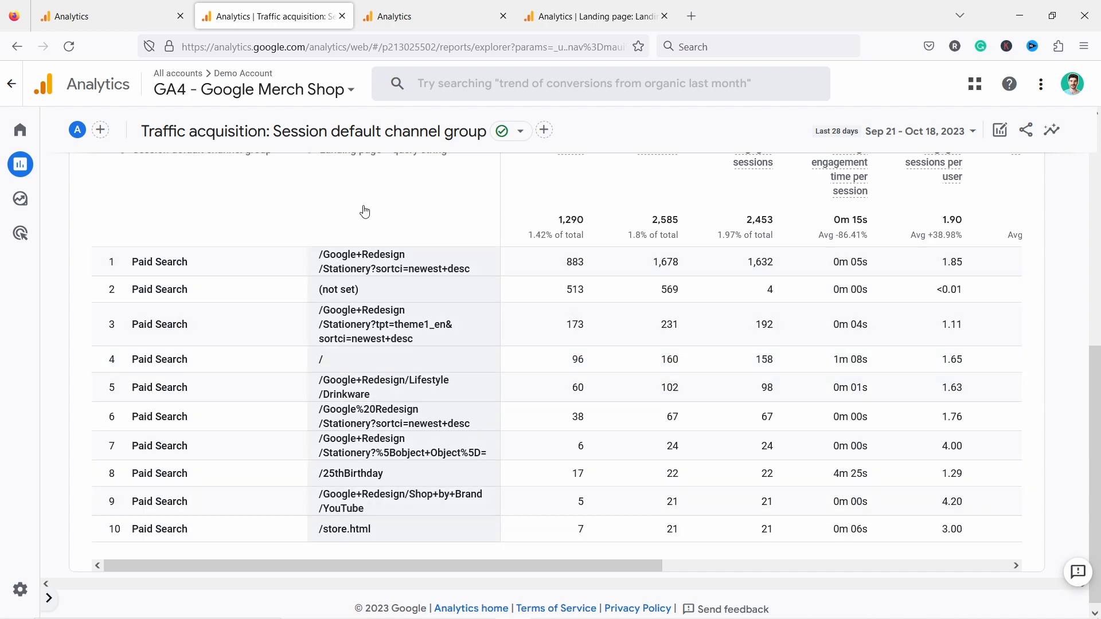
{"action": "scroll", "coordinate": [438, 312], "scroll_direction": "up", "scroll_amount": 4}
{"action": "scroll", "coordinate": [445, 356], "scroll_direction": "down", "scroll_amount": 4}
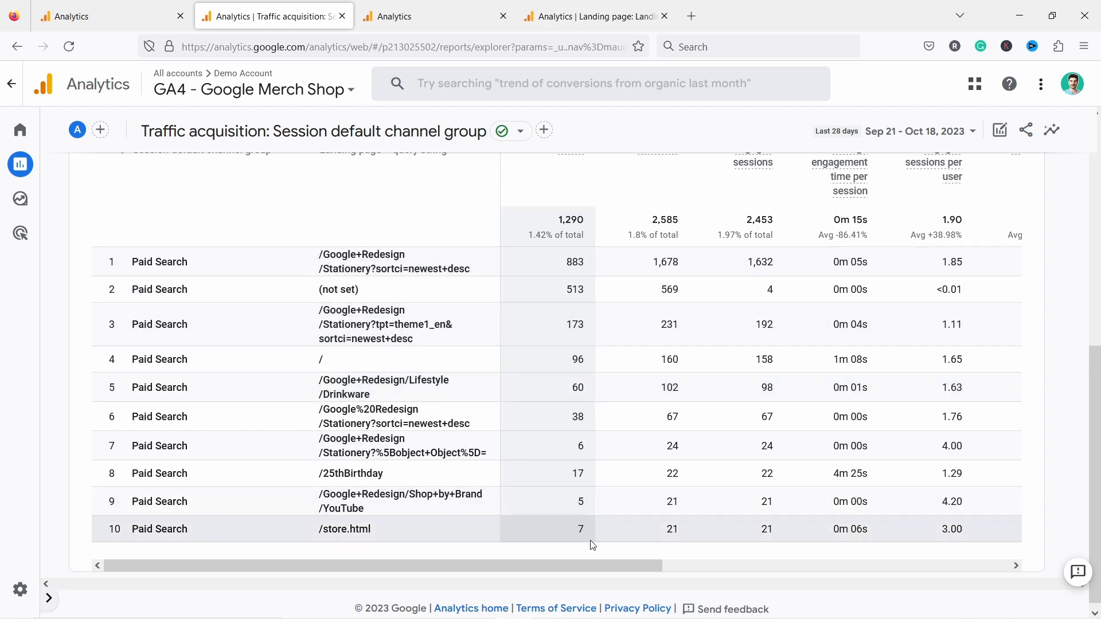
{"action": "left_click_drag", "start_coordinate": [589, 566], "coordinate": [938, 567]}
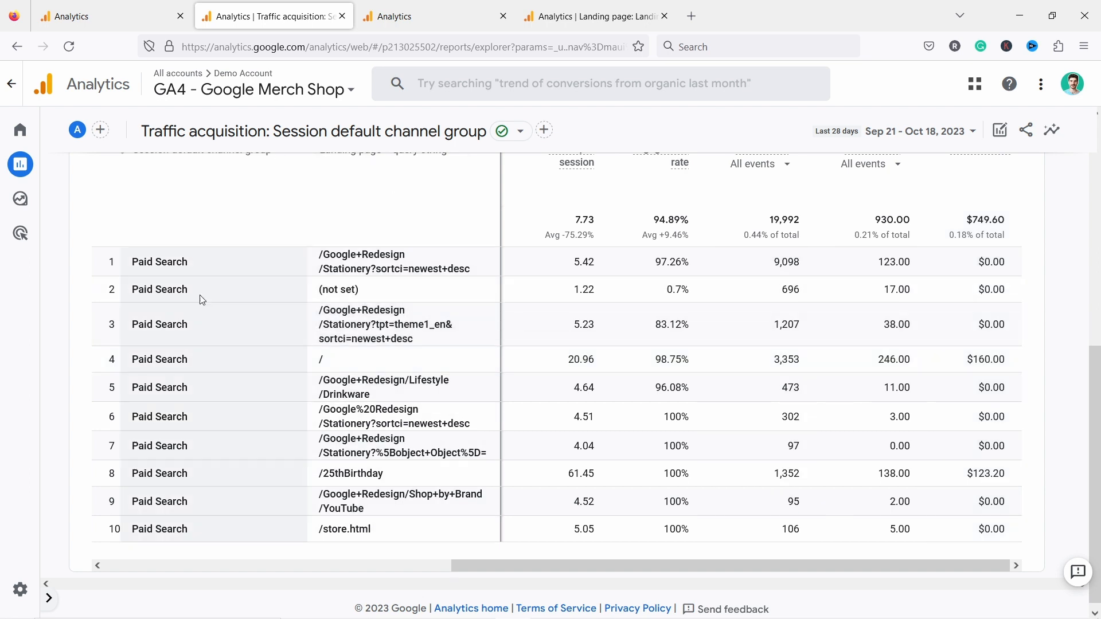
- Change the table filter to "email" to list the landing pages for email traffic
{"action": "scroll", "coordinate": [201, 244], "scroll_direction": "up", "scroll_amount": 2}
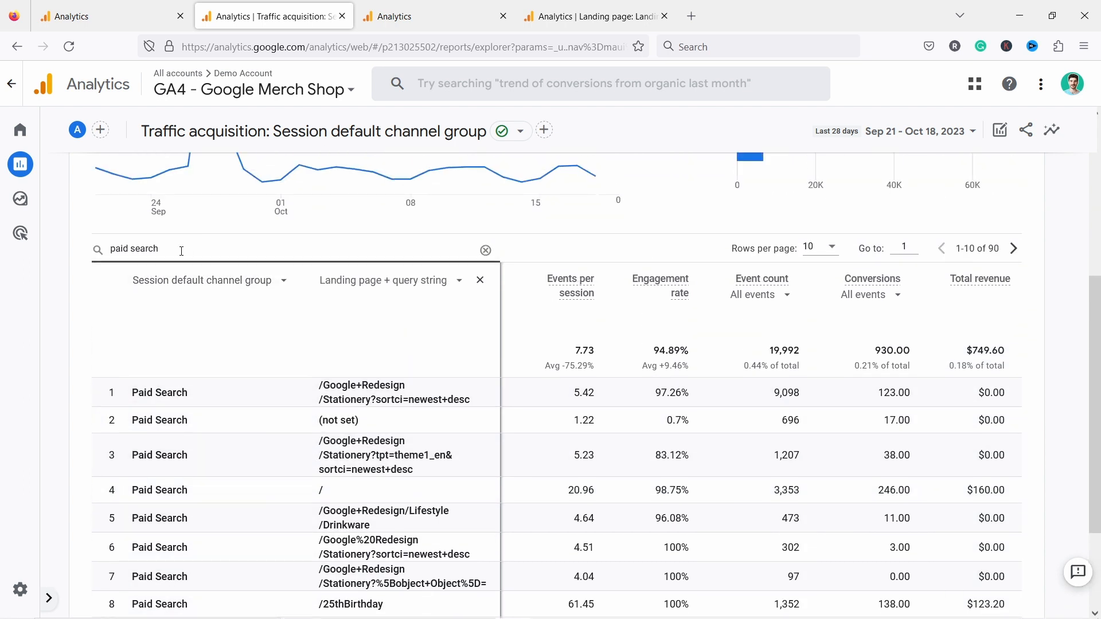
{"action": "left_click_drag", "start_coordinate": [209, 257], "coordinate": [80, 251]}
{"action": "type", "text": "email"}
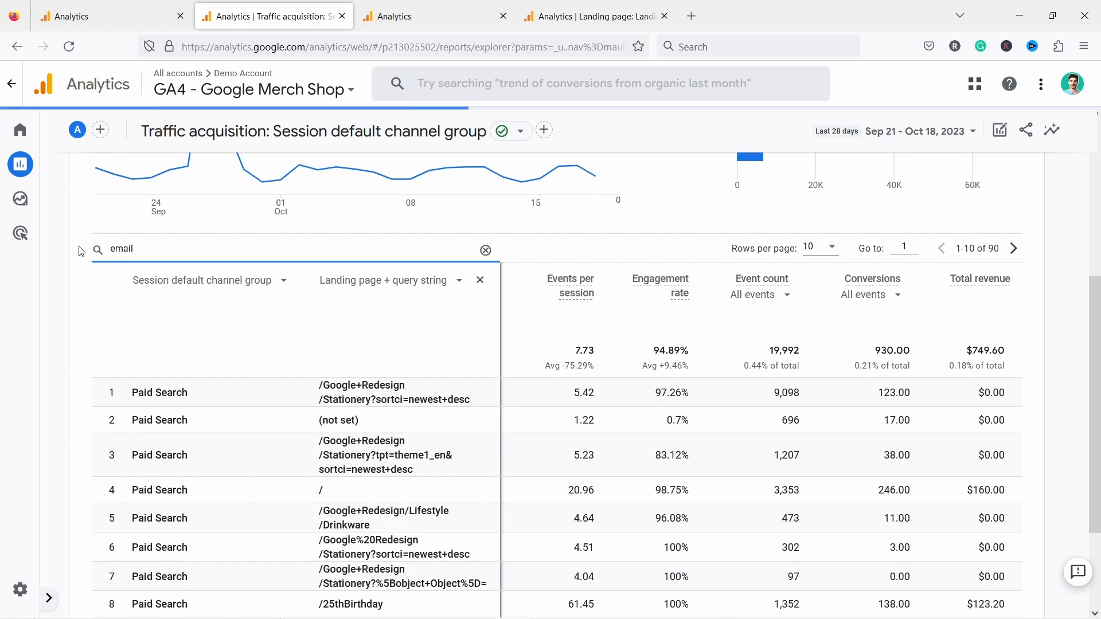